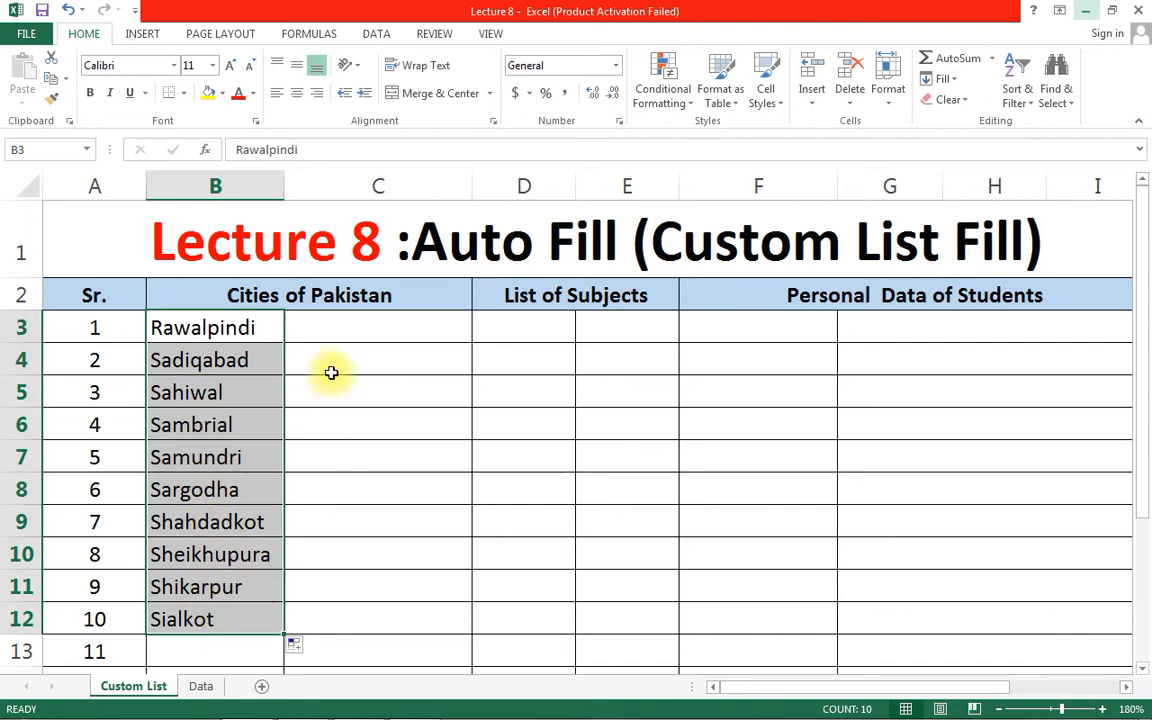
Step: Enter Lahore in C3 and auto fill the city list down to C12
left_click(331, 325)
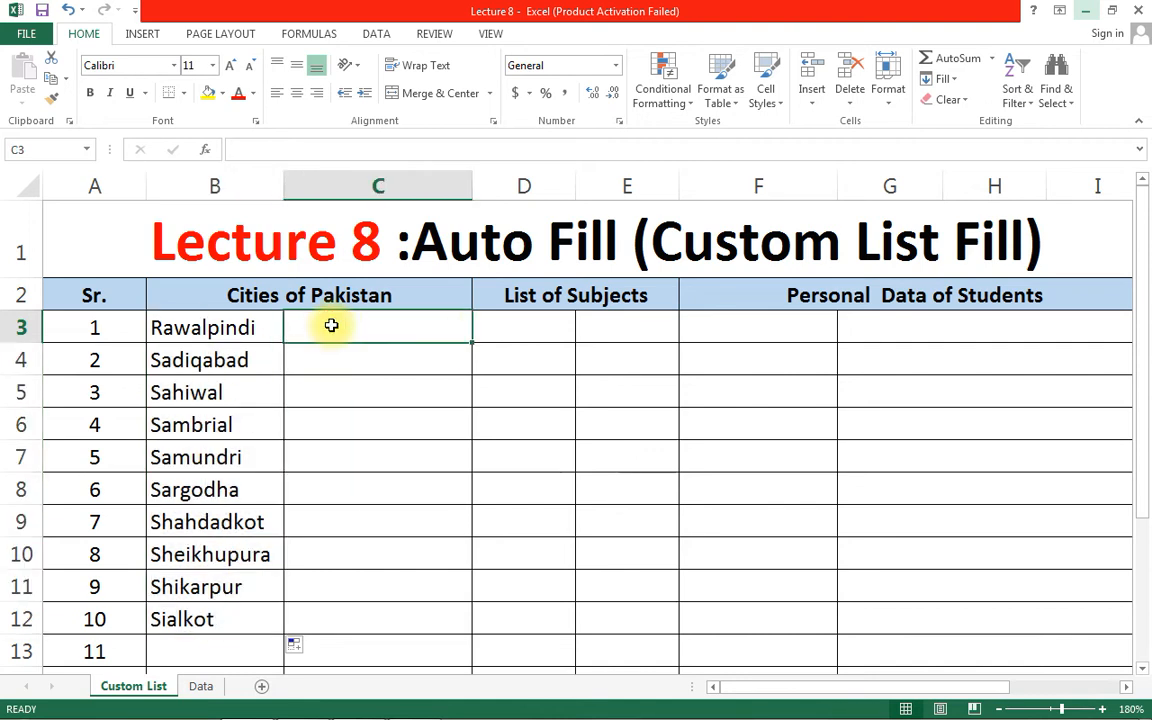
type("Lahore")
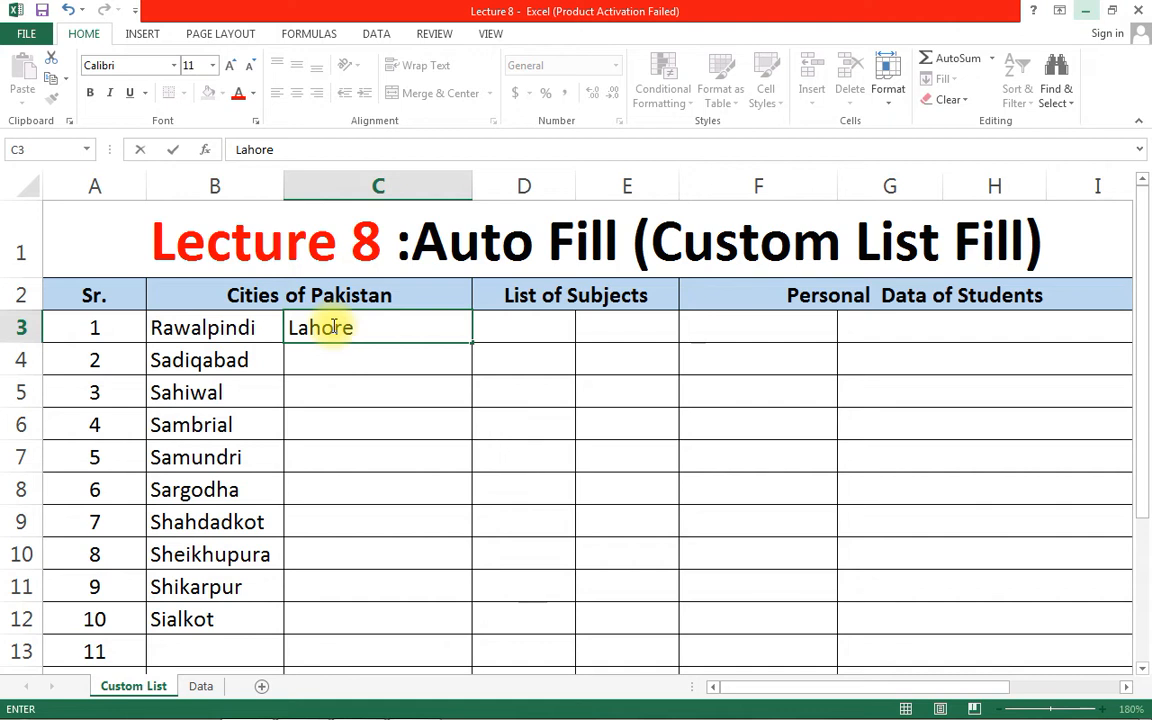
left_click_drag(472, 343, 437, 636)
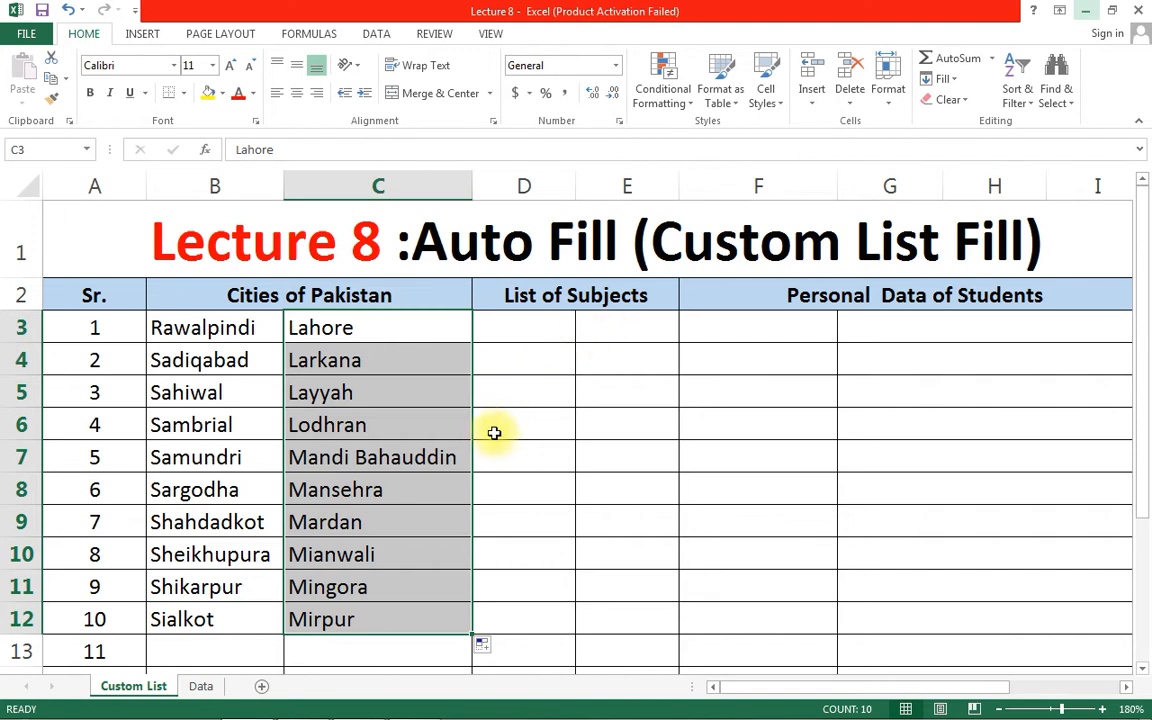
Step: Enter English in D3 and auto fill the subject list down to D12
left_click(535, 327)
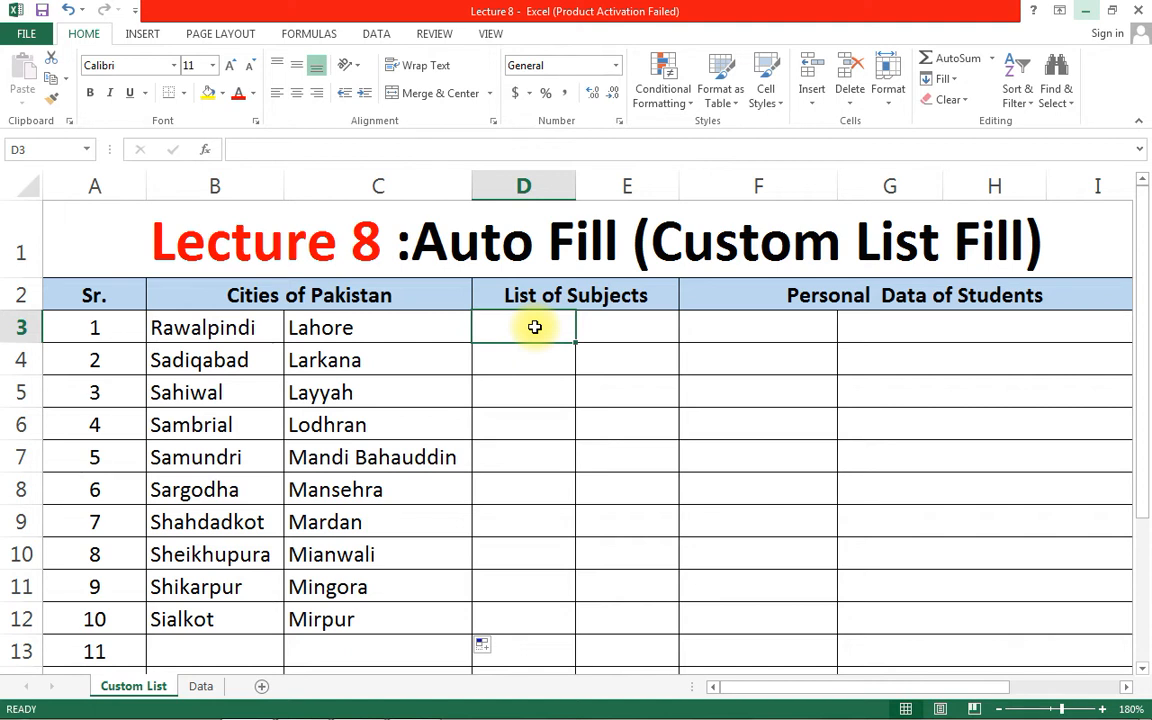
type("Engl")
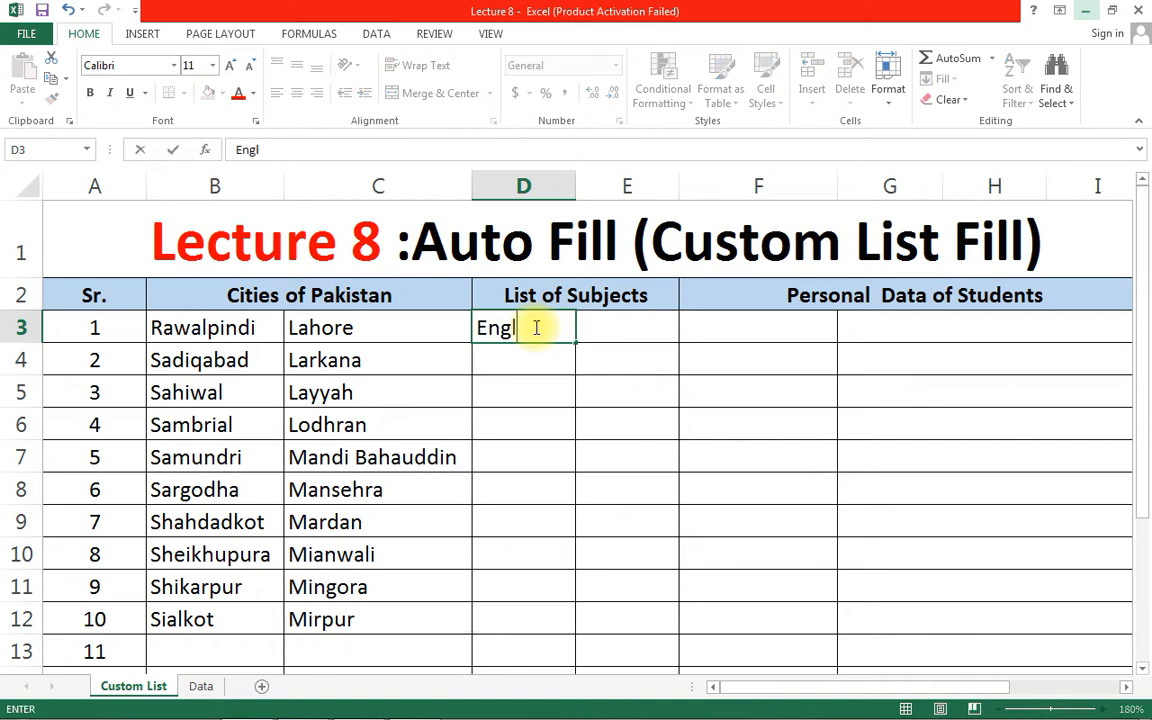
type("ish")
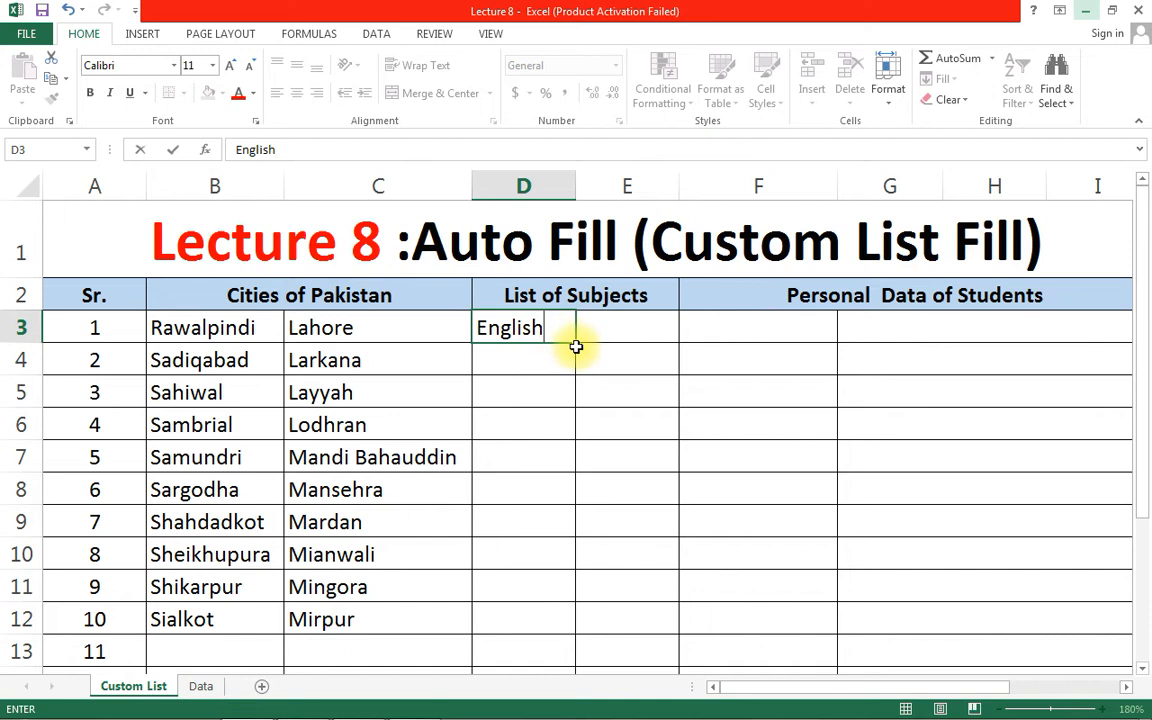
left_click_drag(576, 343, 565, 635)
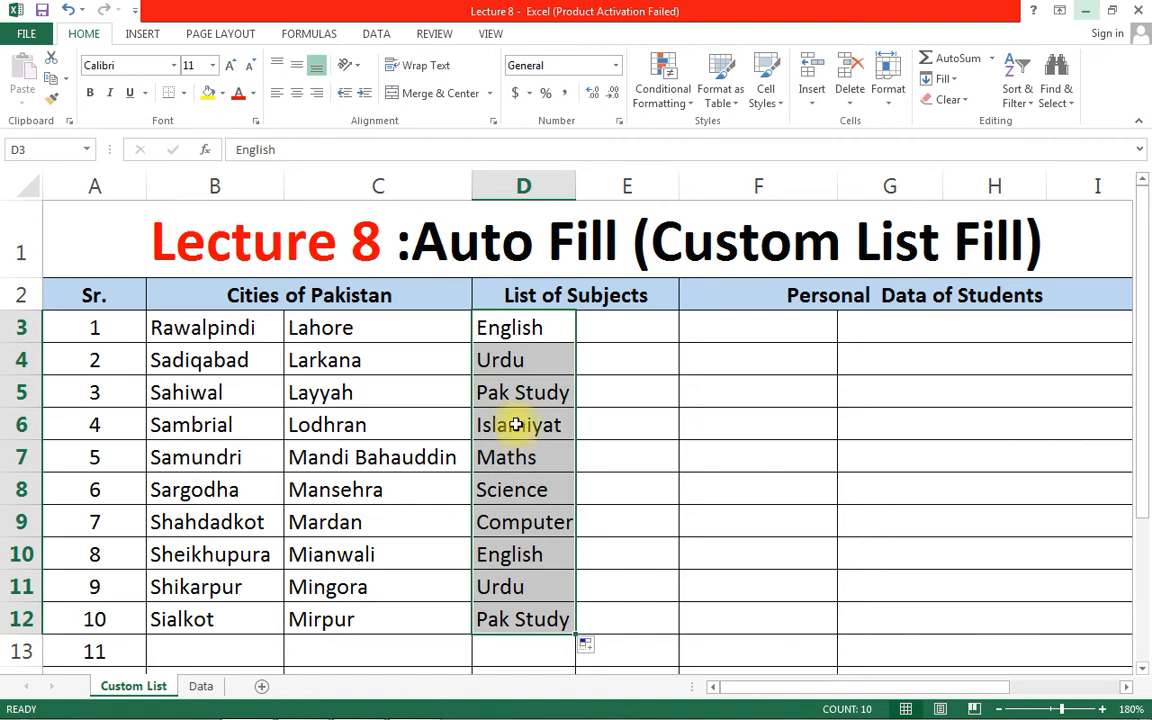
Step: Enter Maths in E3 and auto fill the subject list down to E12
left_click(606, 328)
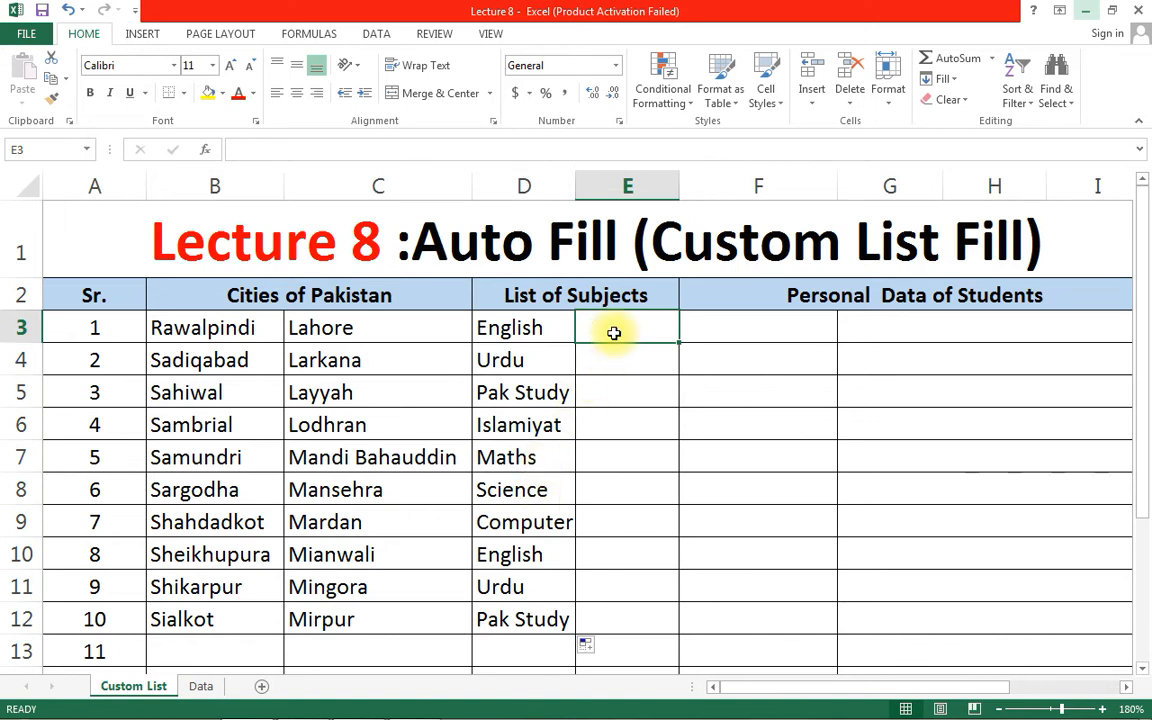
type("MAths")
key("BackSpace")
key("BackSpace")
key("BackSpace")
key("BackSpace")
type("aths")
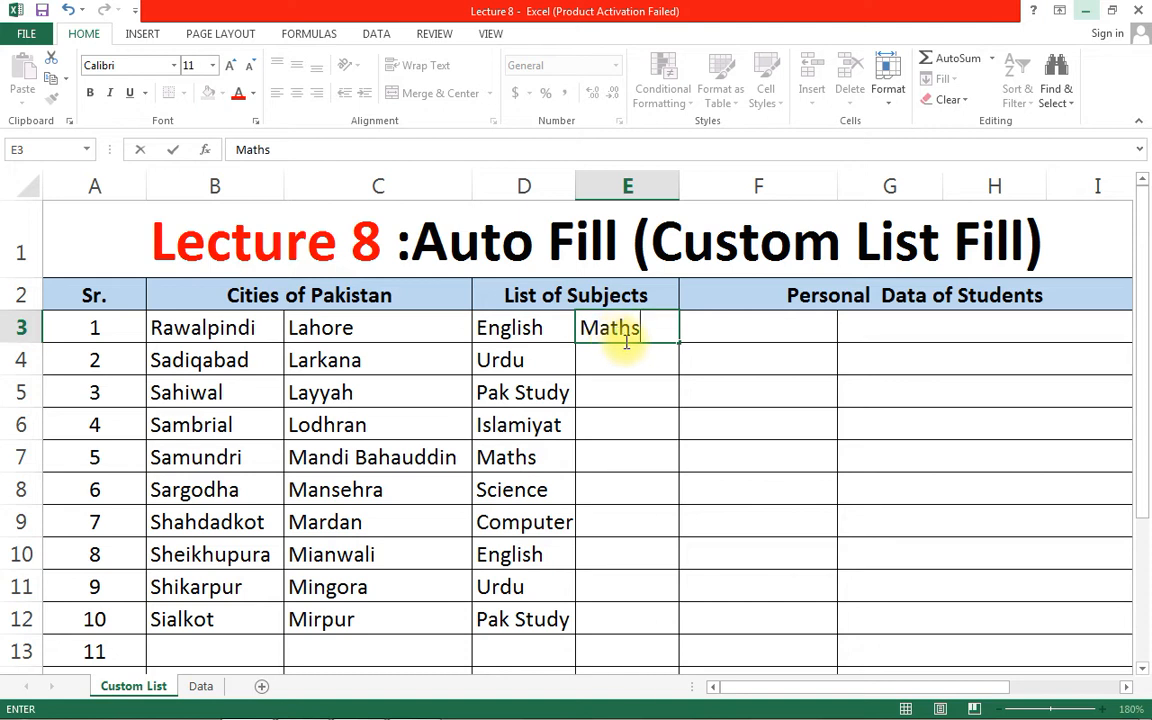
left_click_drag(676, 345, 638, 614)
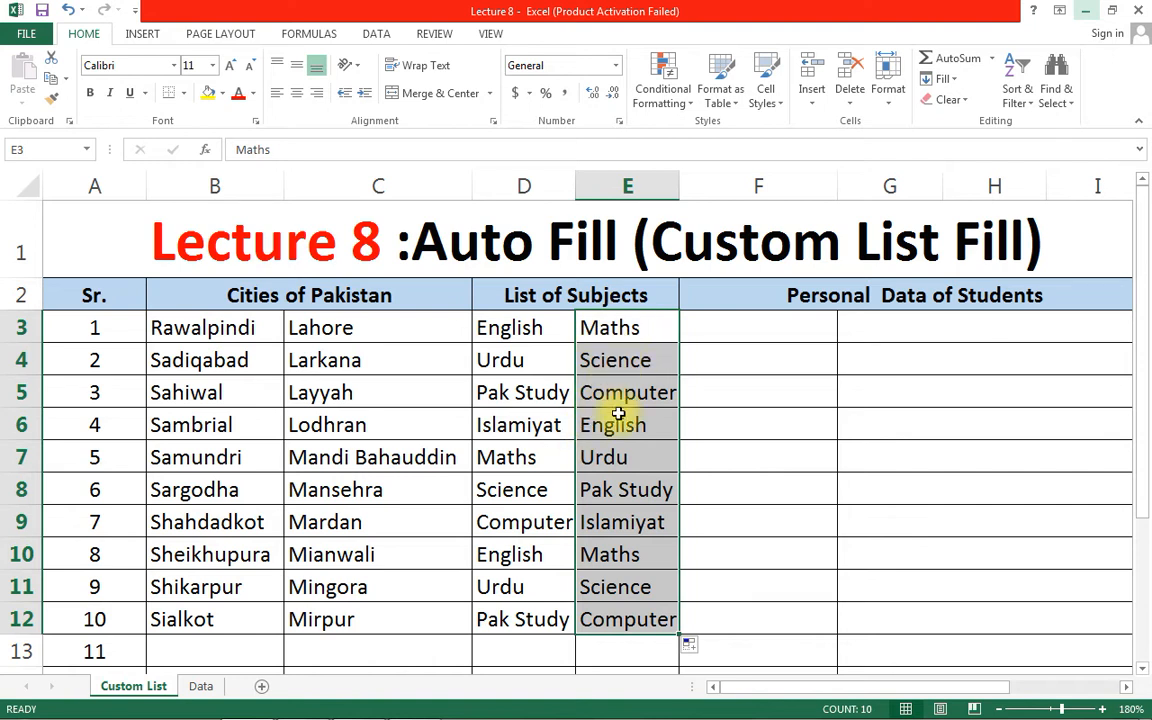
Step: Enter Student's Name in F3 and auto fill the personal data labels down to F9
left_click(738, 327)
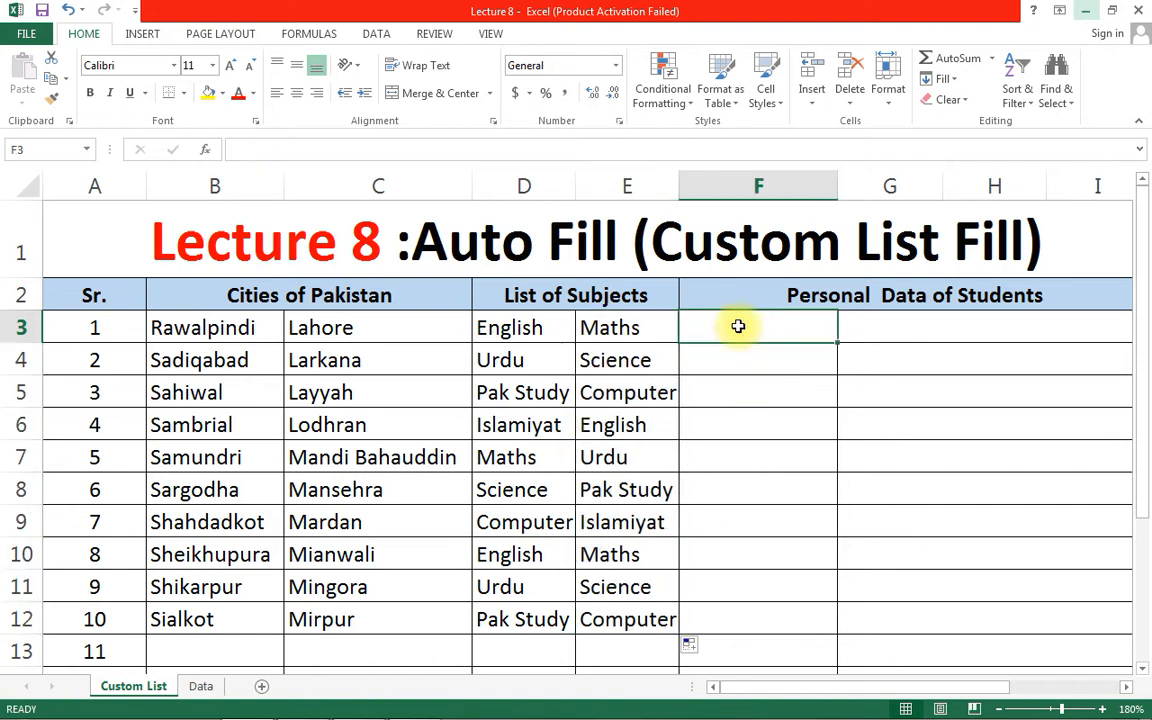
type("Student")
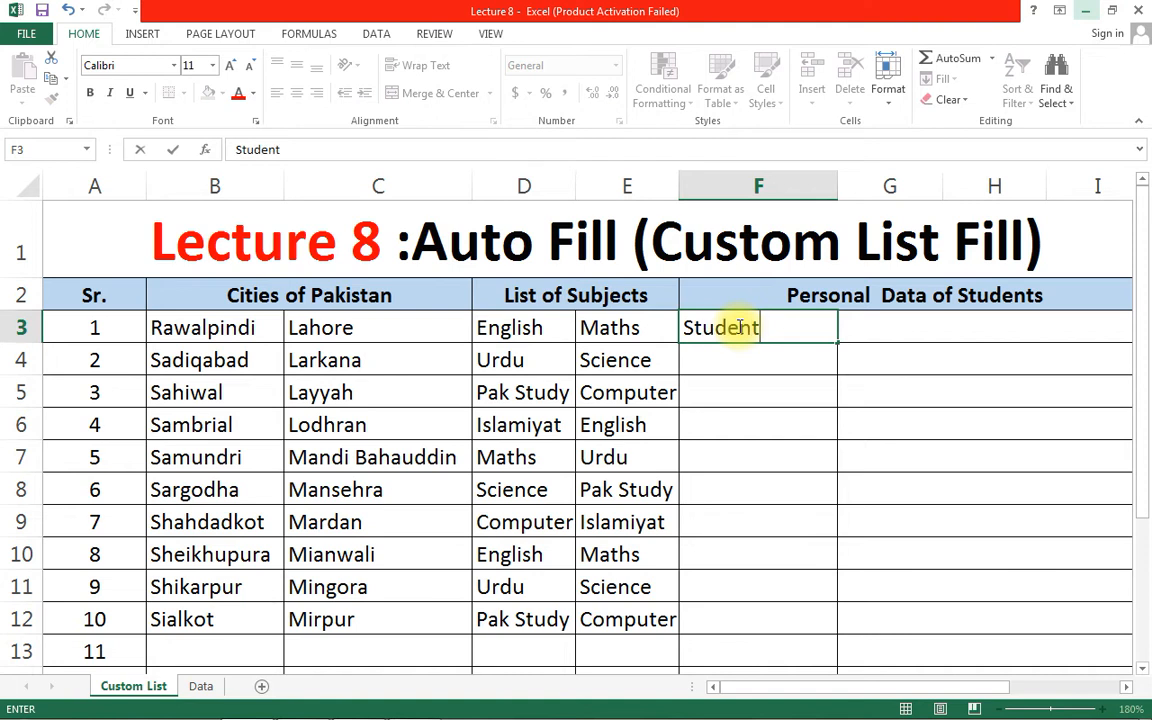
type("'s Name")
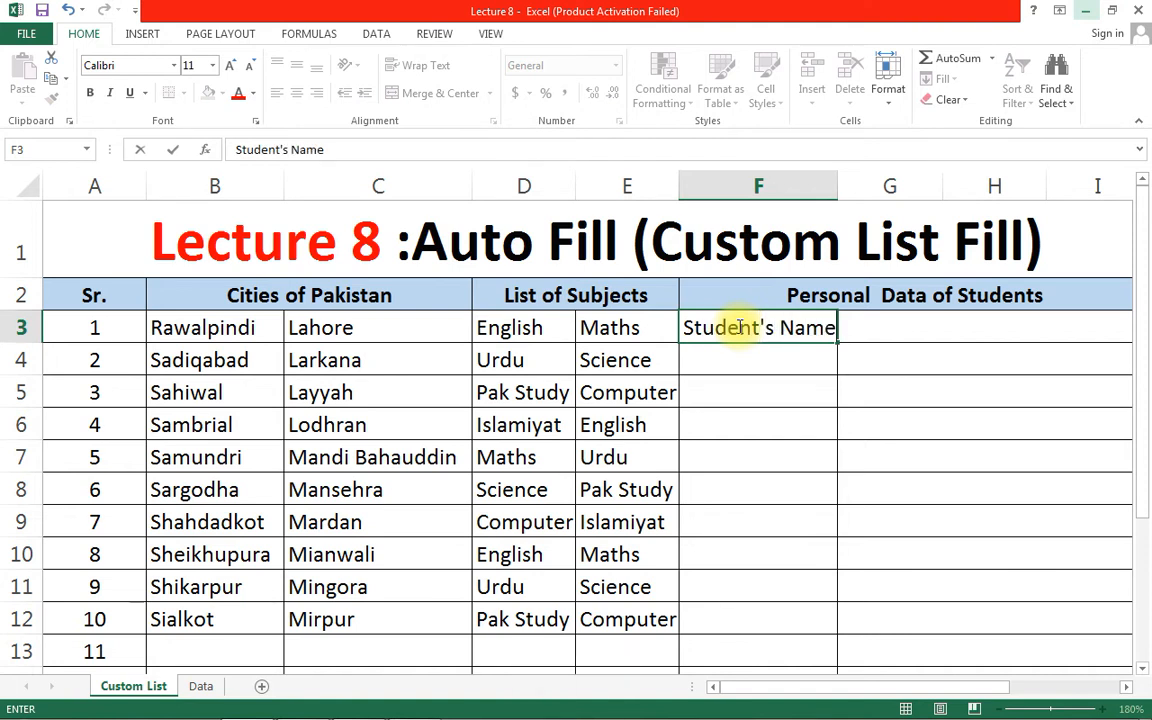
left_click_drag(838, 343, 823, 532)
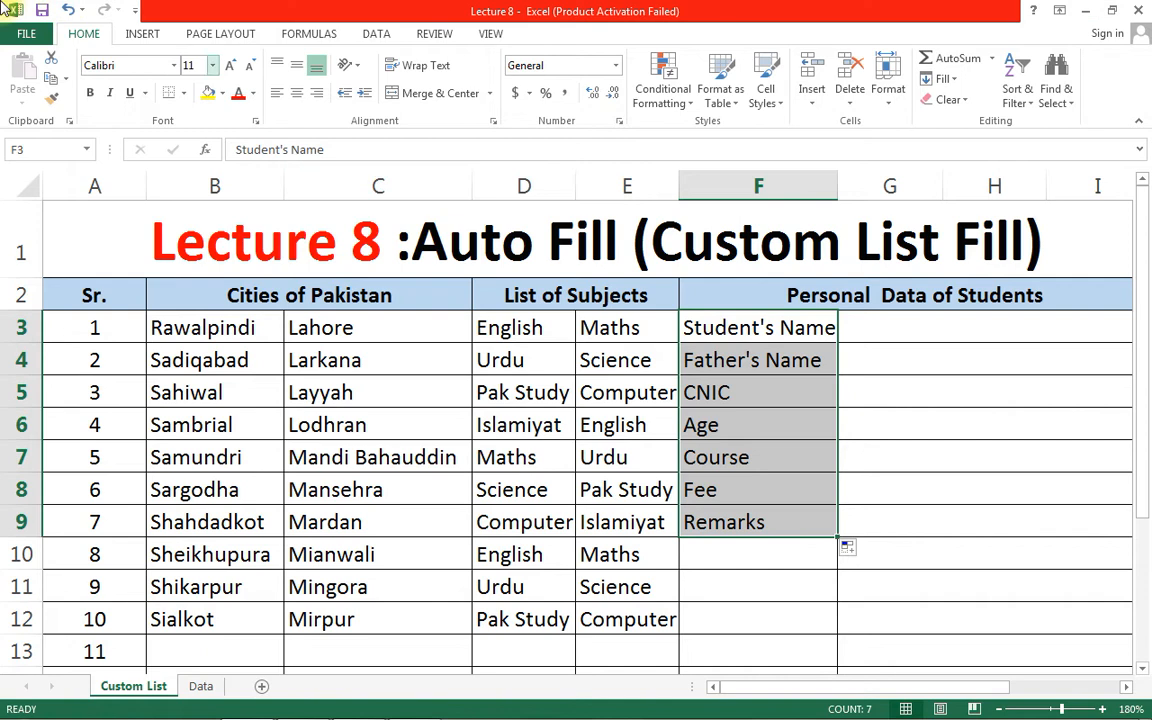
Step: Open the Custom Lists editor from the General section of the advanced Excel options
left_click(27, 38)
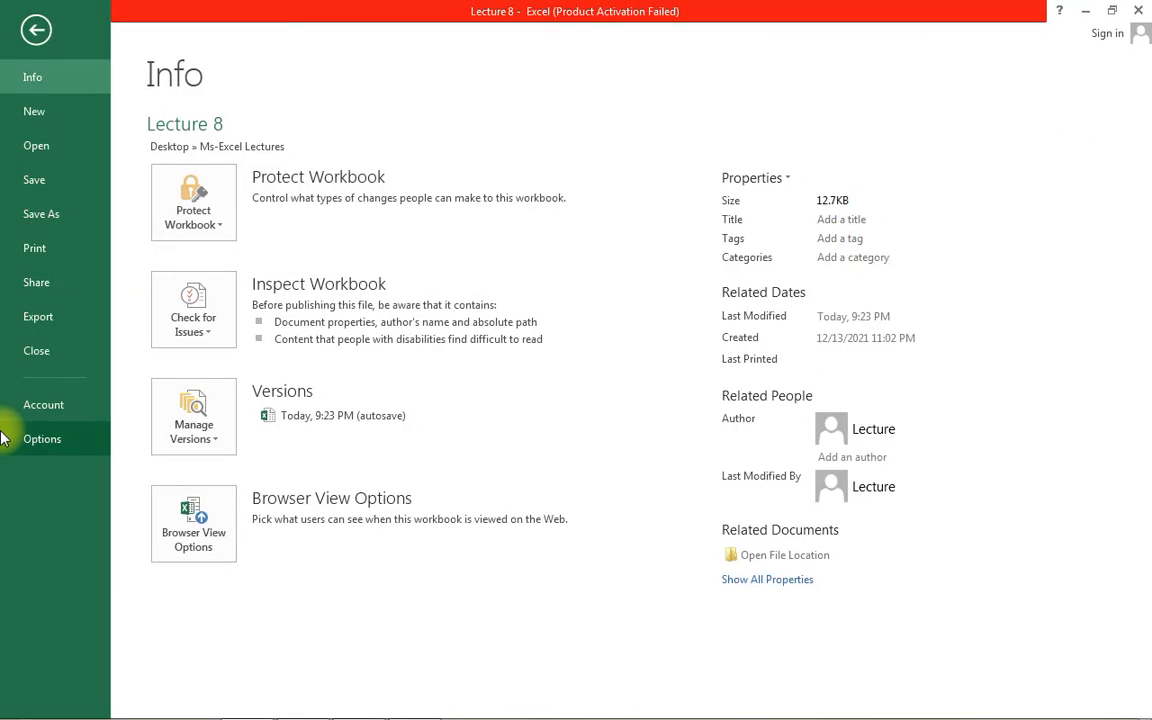
left_click(40, 438)
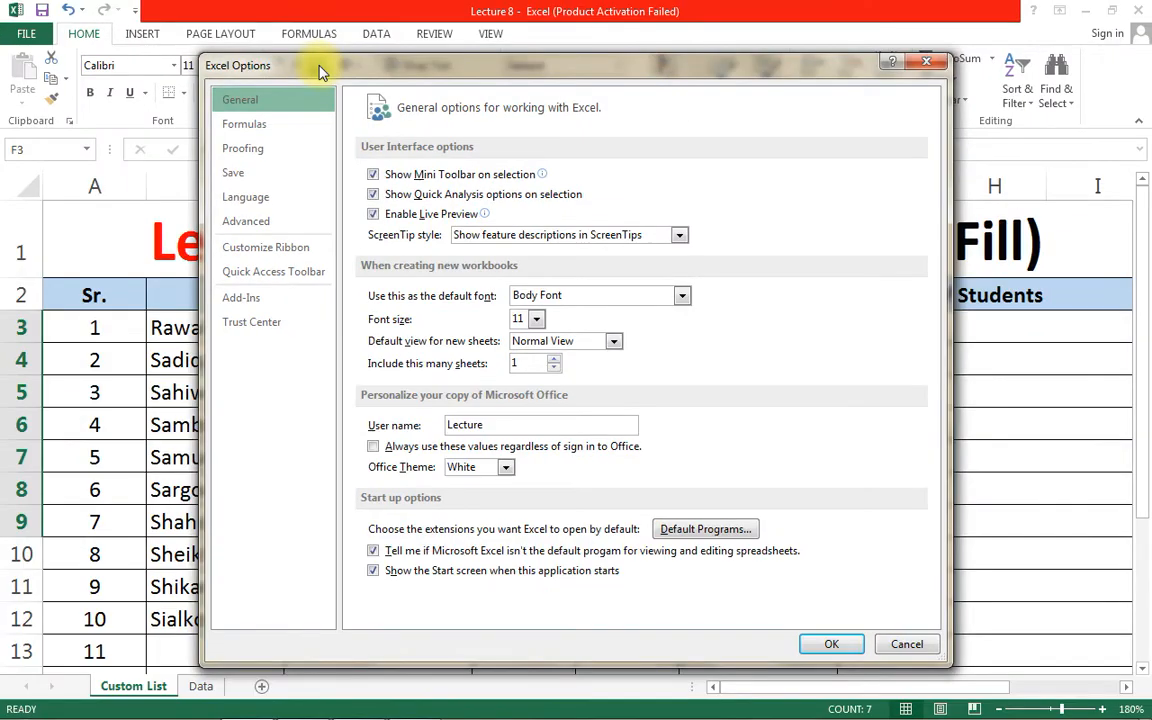
left_click(280, 228)
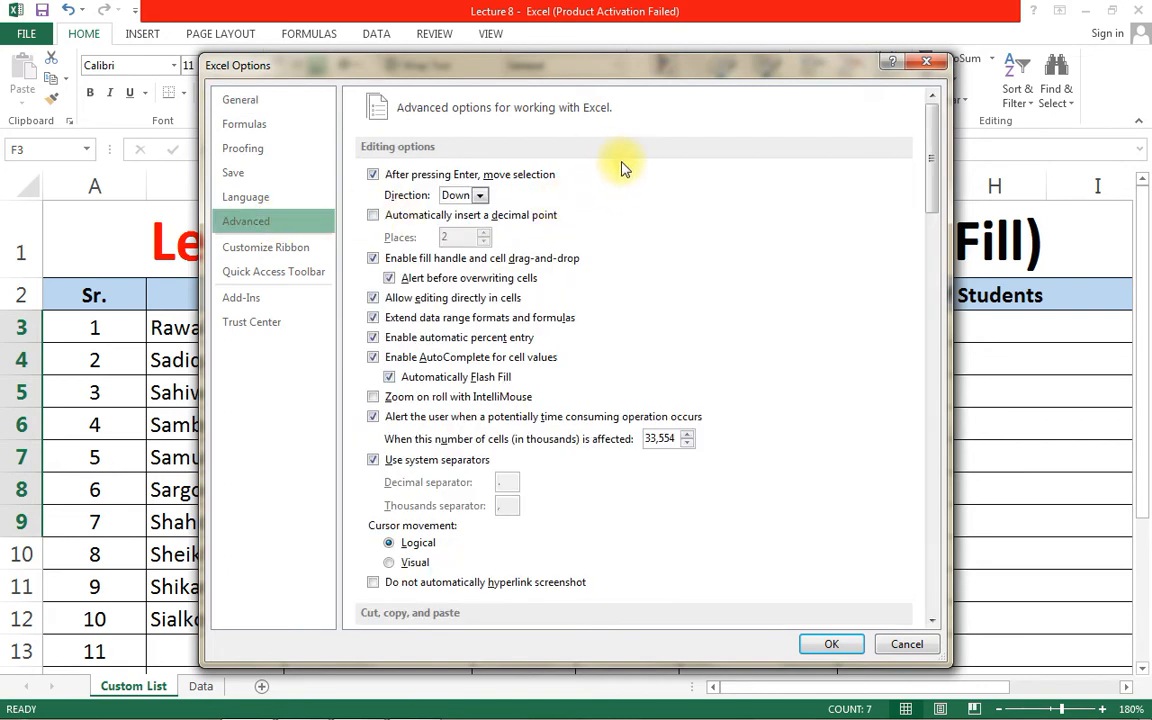
left_click_drag(933, 175, 925, 543)
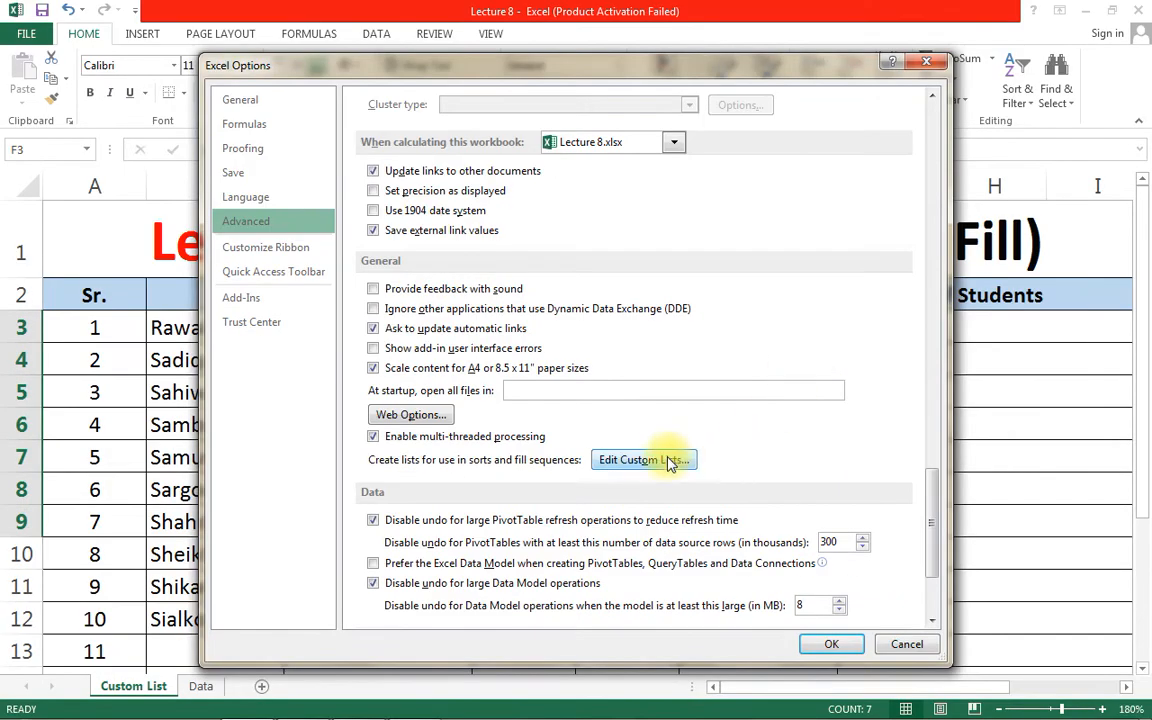
left_click(668, 460)
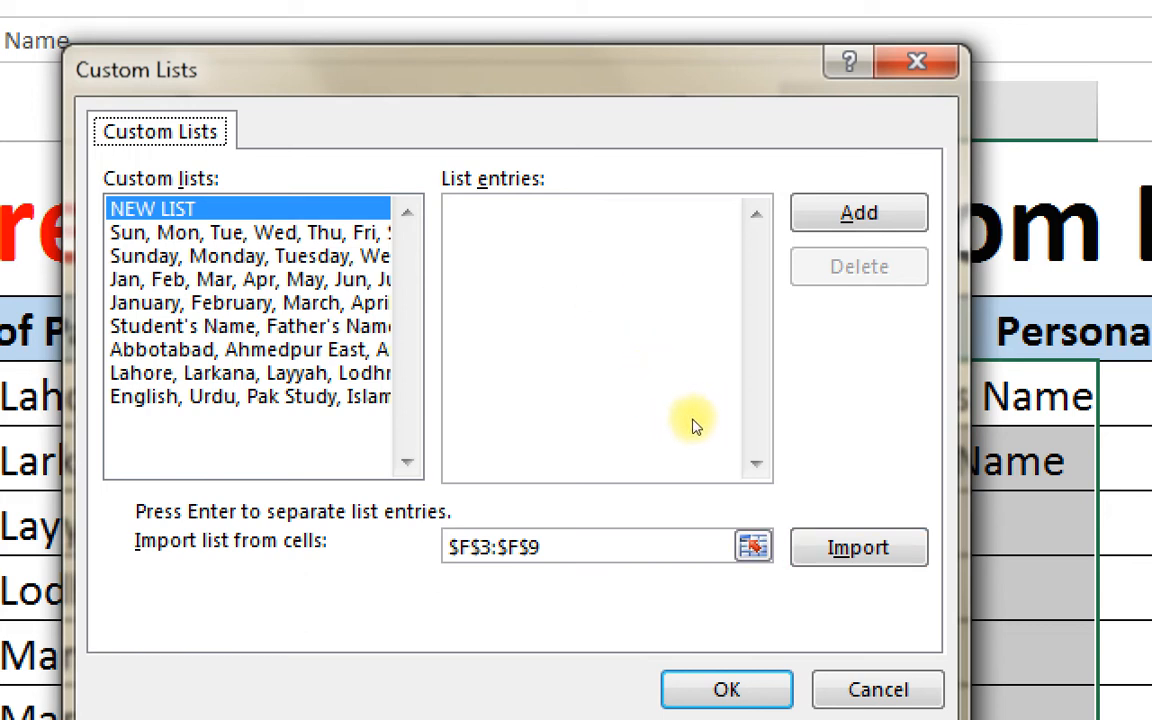
Step: Start a new custom list with the entries Book, Ball Pen, Pencil and Ink Pen on separate lines
left_click(546, 248)
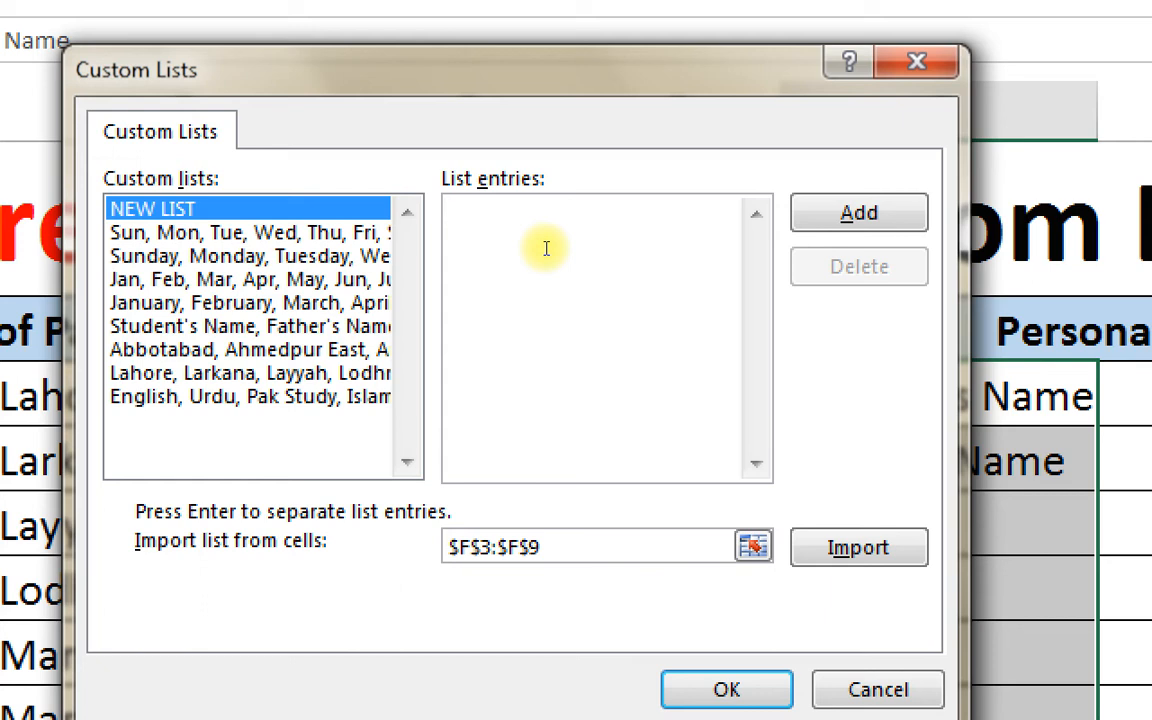
type("Book")
key("Return")
type("B")
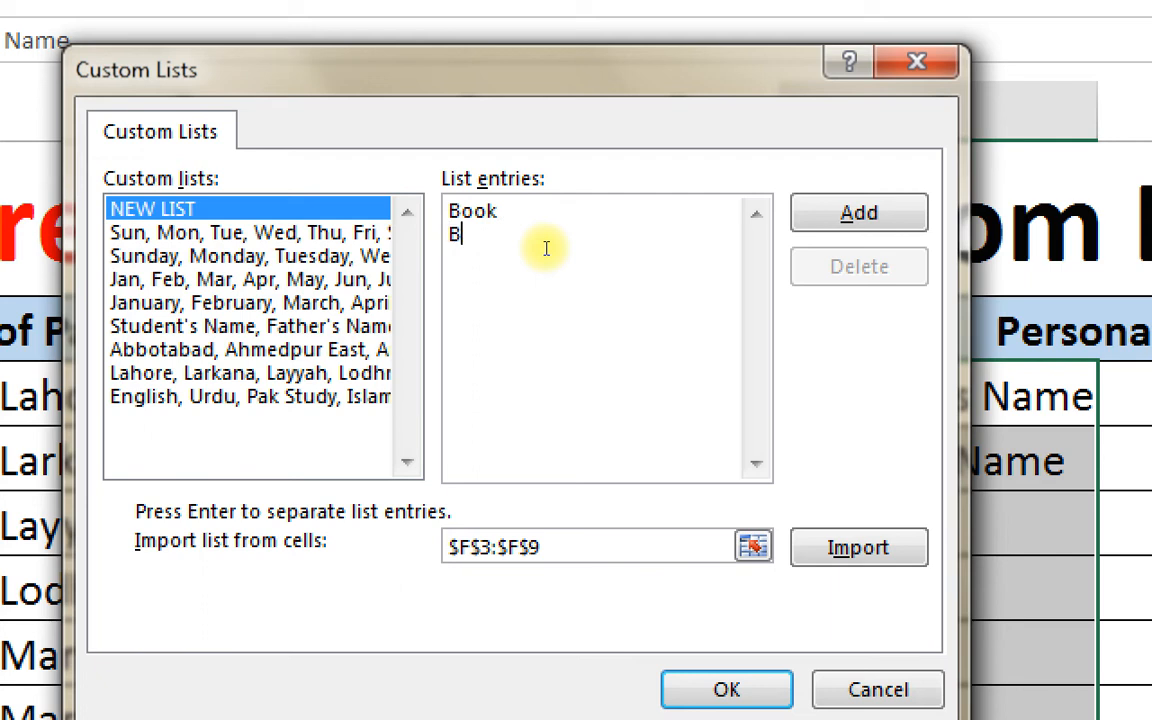
type("all Pen")
key("Return")
type("Pencil")
key("Return")
type("Ink Pen")
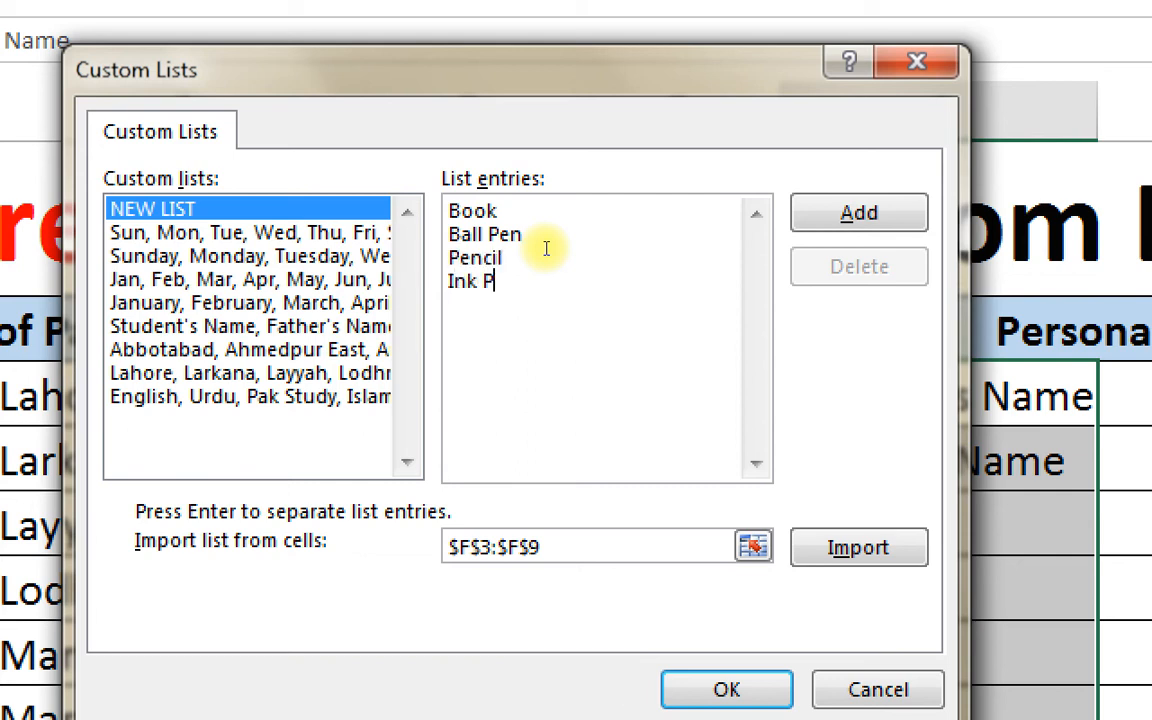
Step: Extend the new list's entries with Marker, Eraser, Scale and Ruler, each on its own line
key("Return")
type("Marker")
key("Return")
type("Rea")
key("BackSpace")
key("BackSpace")
key("BackSpace")
type("Ea")
key("BackSpace")
type("reas")
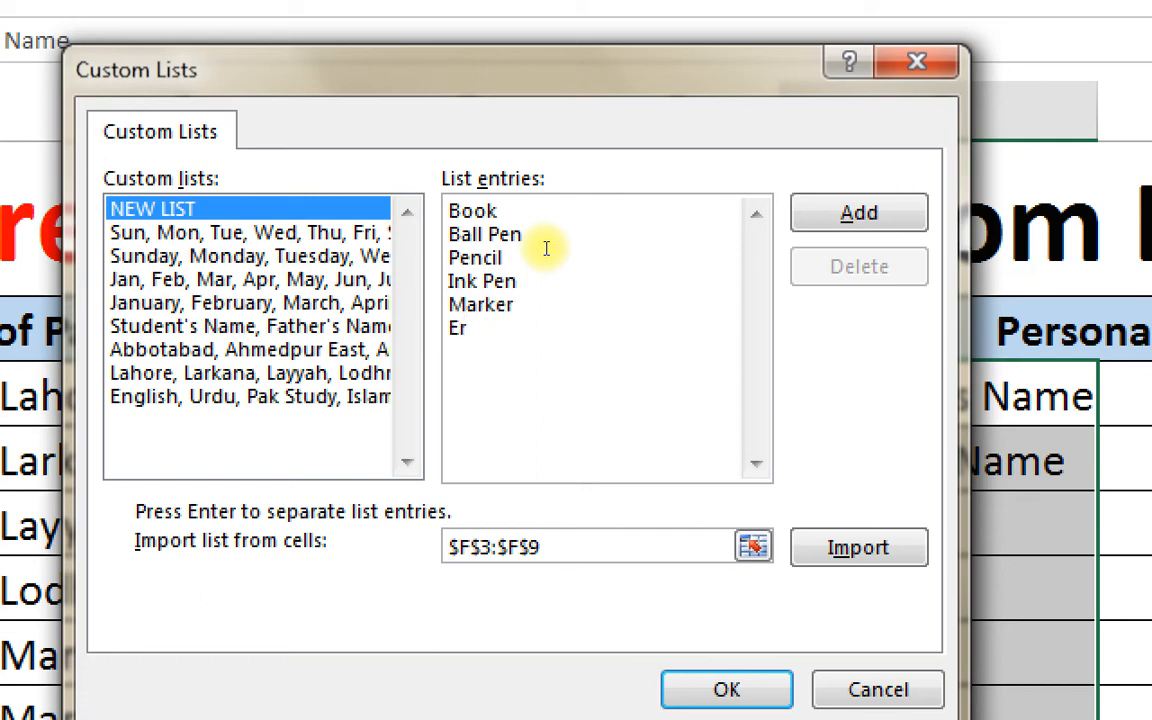
key("BackSpace")
key("BackSpace")
key("BackSpace")
type("aser")
key("Return")
type("Scale")
key("Return")
type("Ruler")
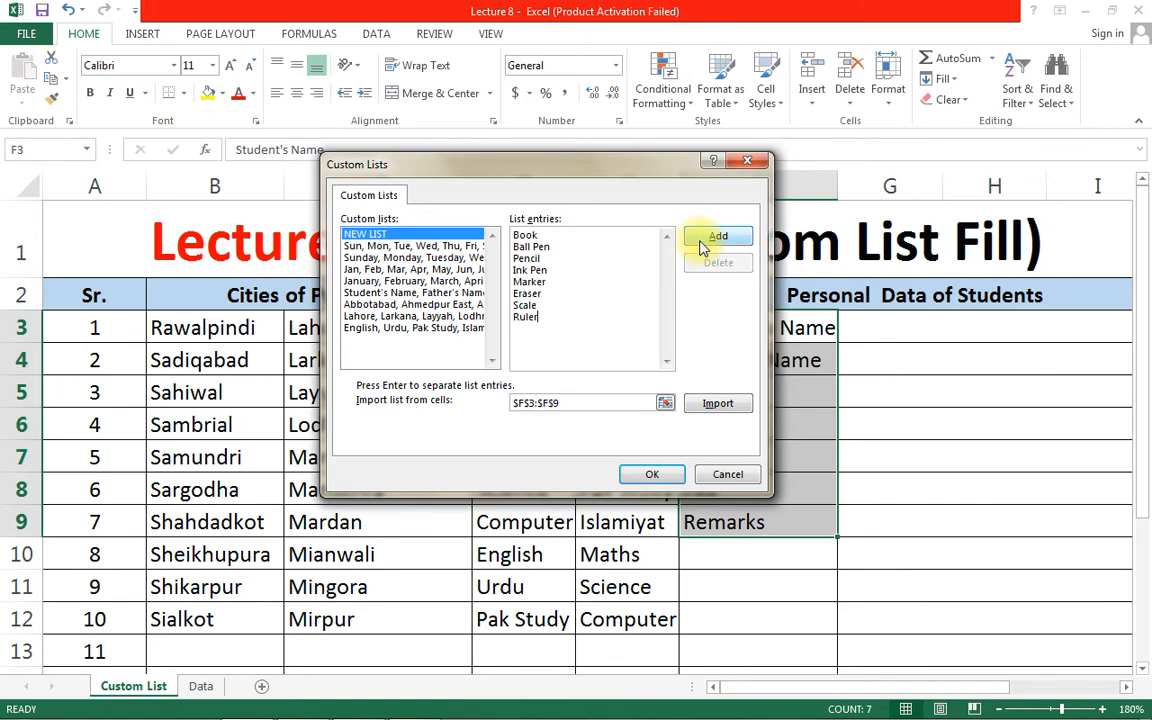
Step: Add the stationery entries as a custom list and confirm both the Custom Lists and Excel Options dialogs
left_click(703, 247)
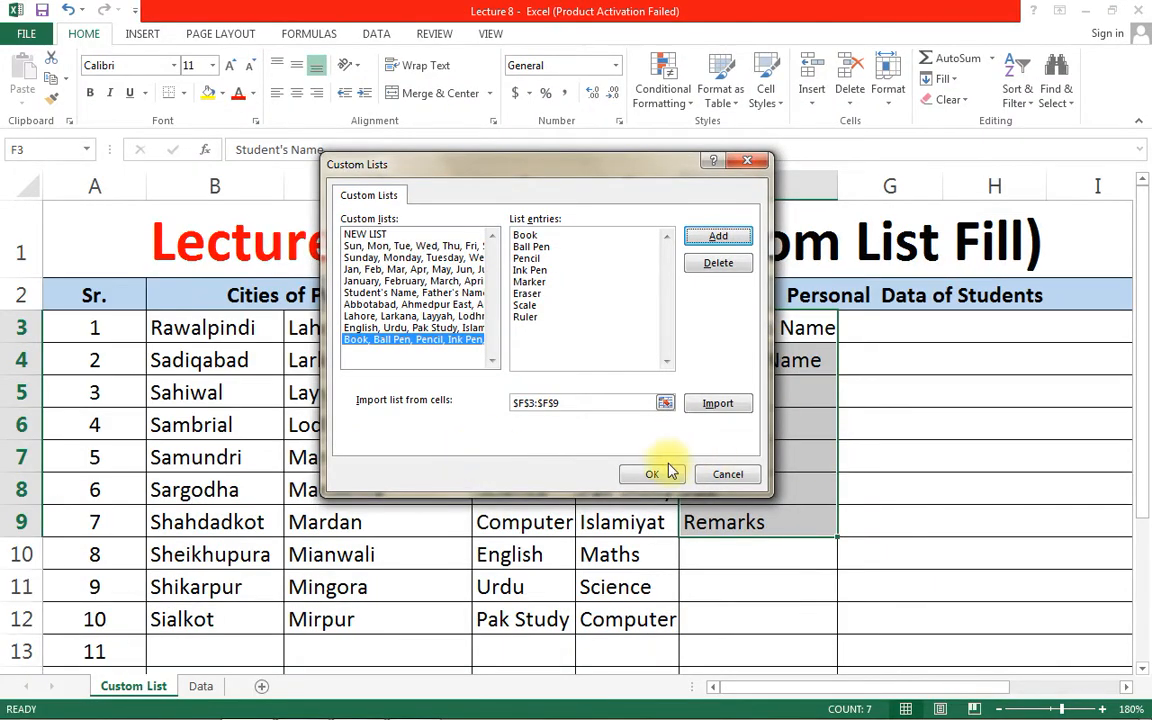
left_click(813, 643)
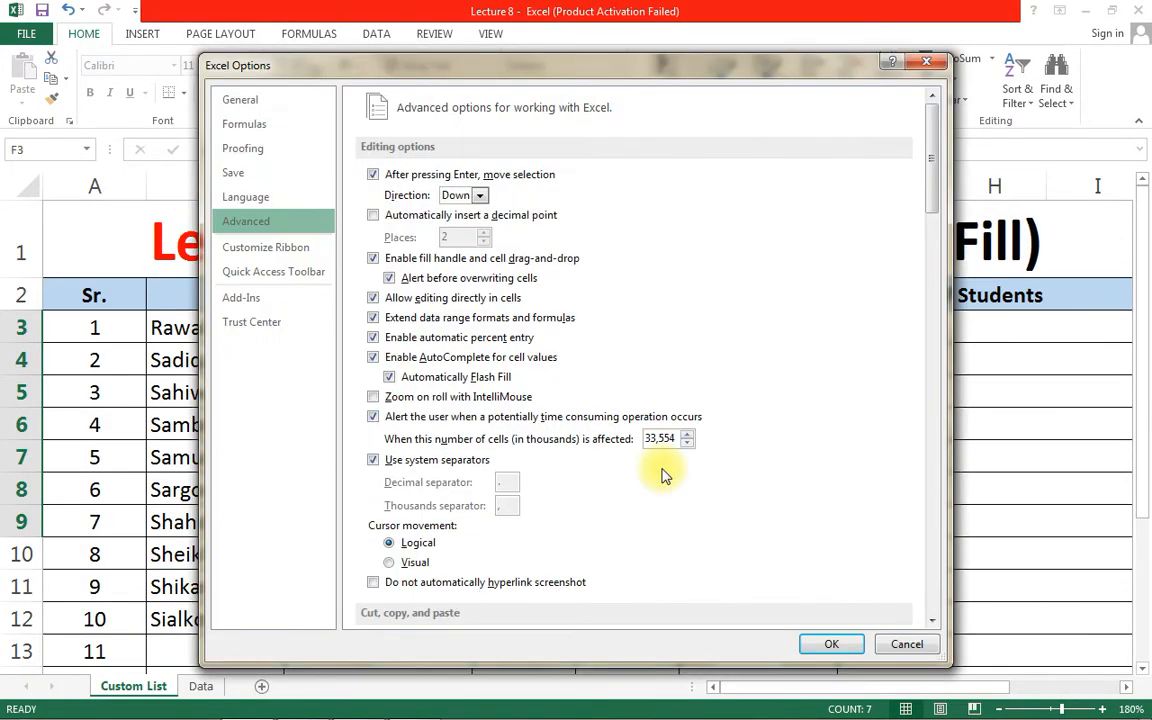
left_click(825, 645)
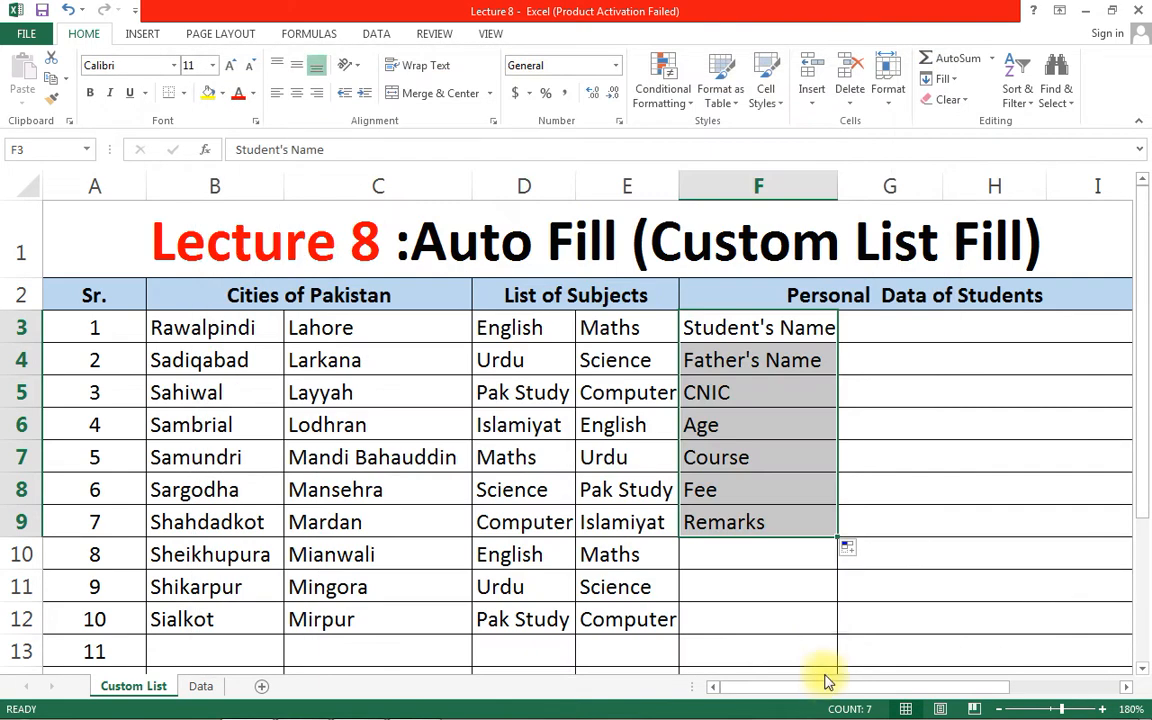
Step: Enter Book in J3 and auto fill the stationery list down to J11
left_click_drag(827, 688, 905, 671)
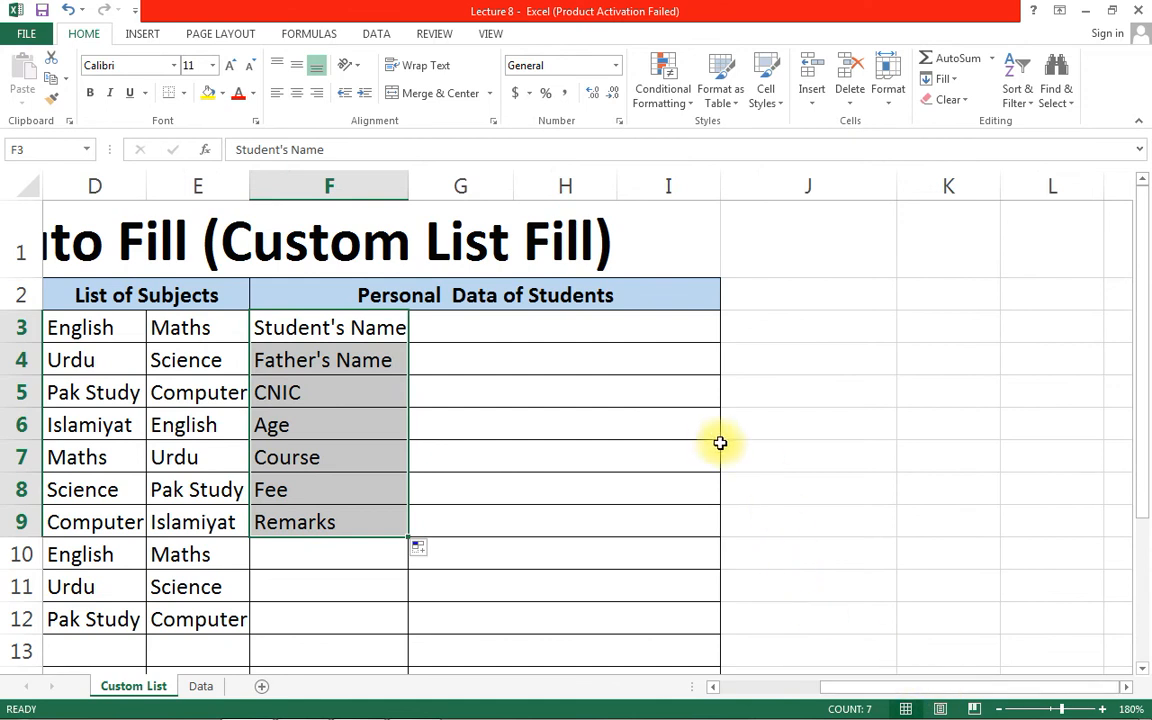
left_click(743, 330)
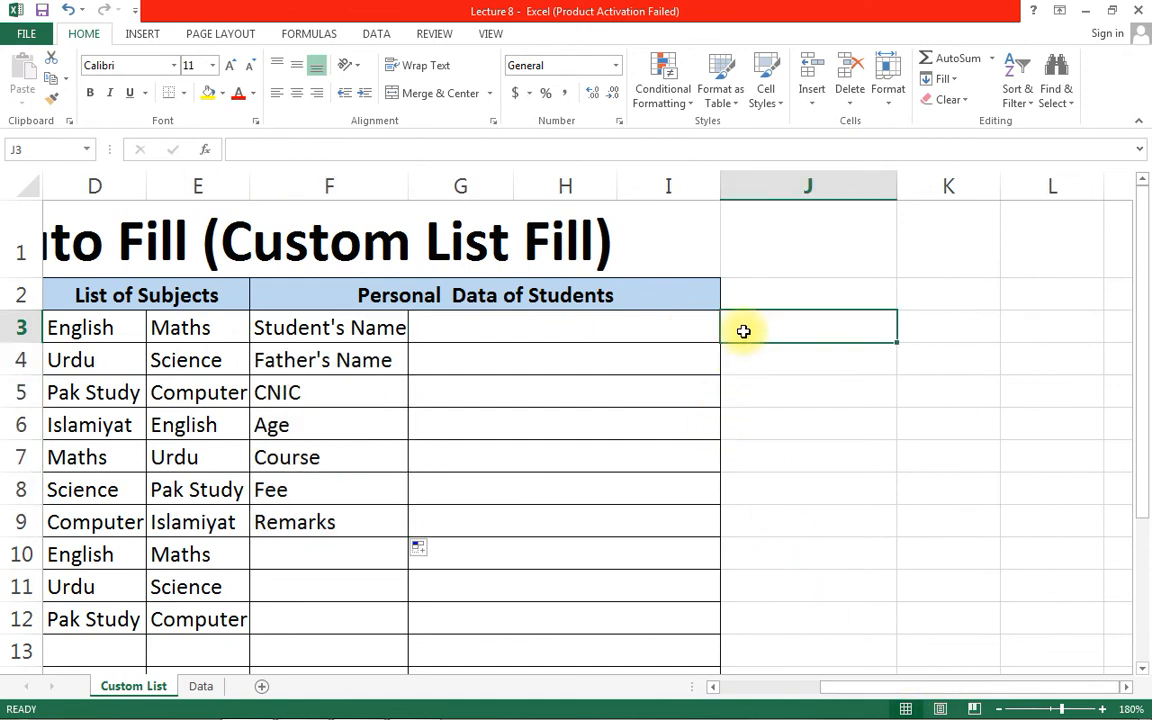
type("Book")
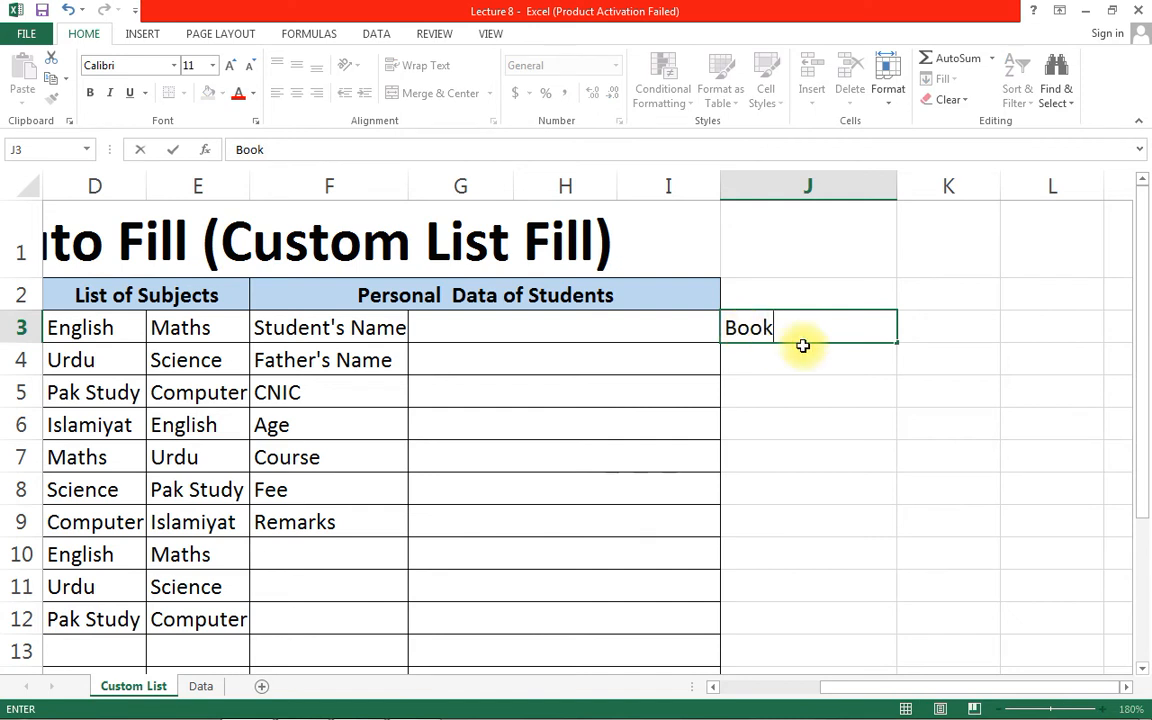
left_click_drag(898, 345, 866, 589)
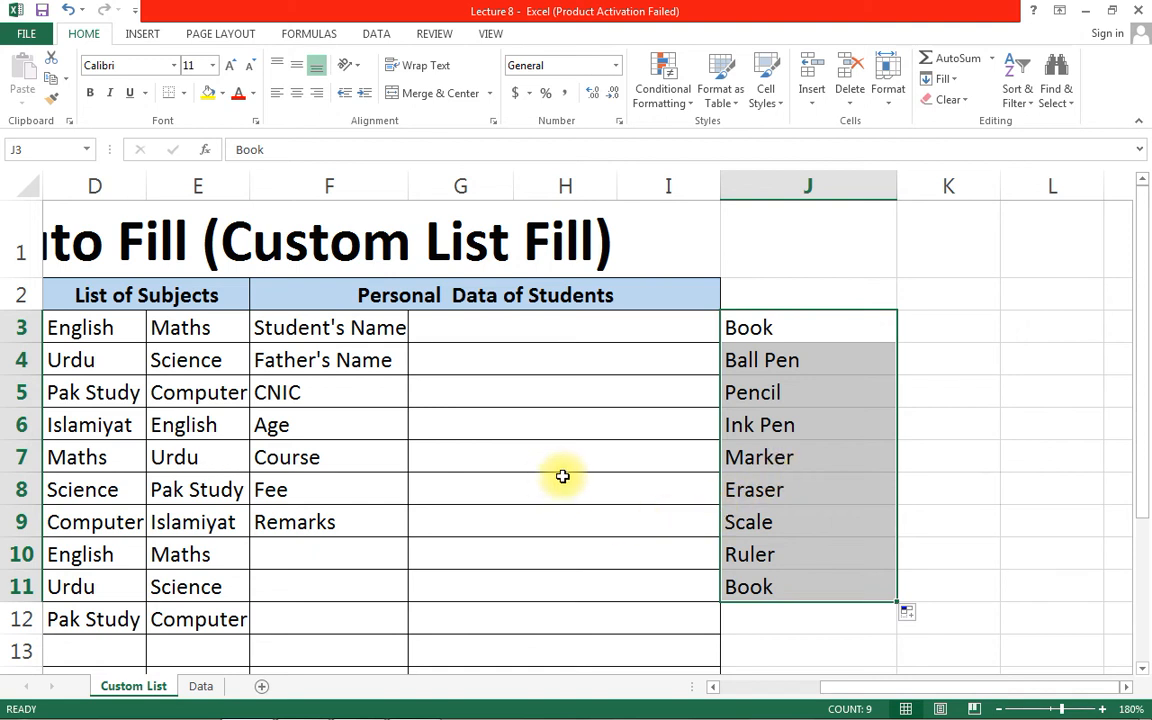
Step: Switch to the Data sheet and open the Custom Lists editor from Excel's advanced options
left_click(200, 684)
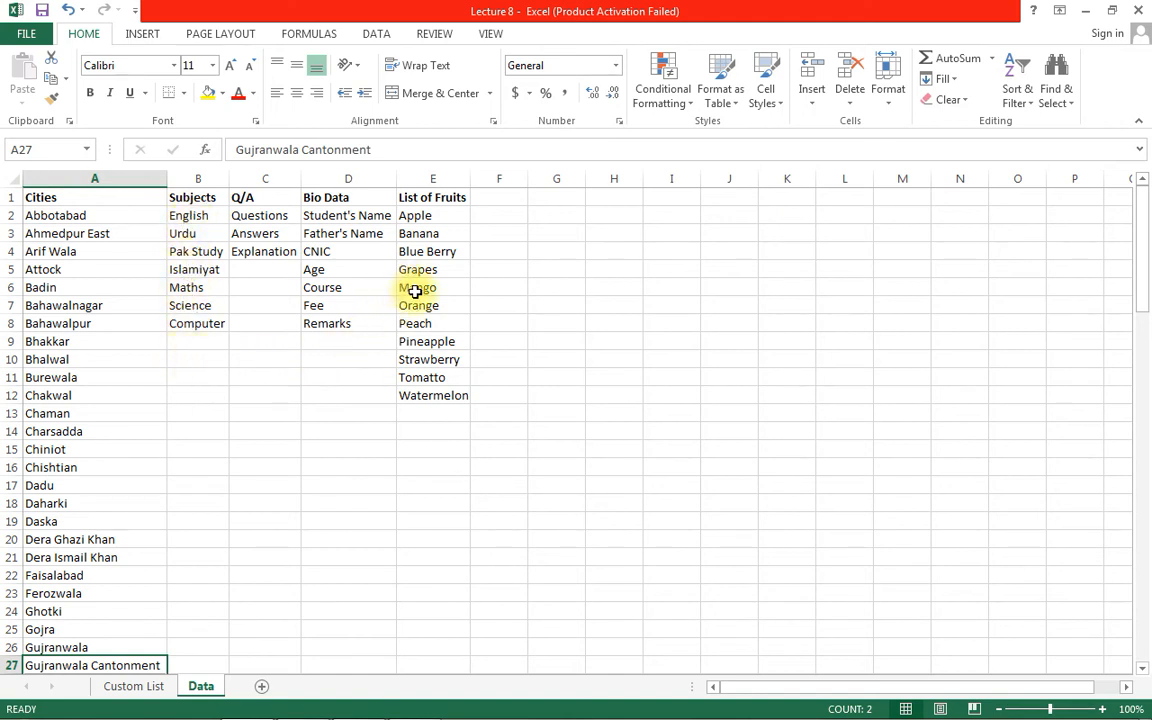
left_click(27, 35)
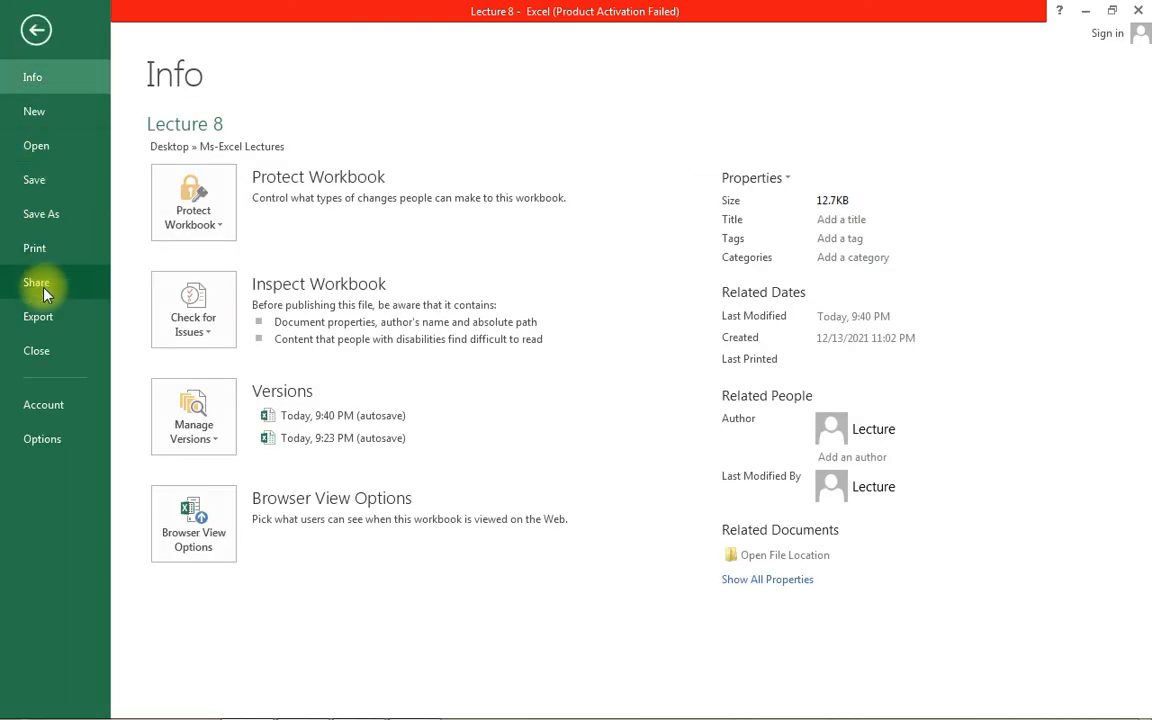
left_click(48, 440)
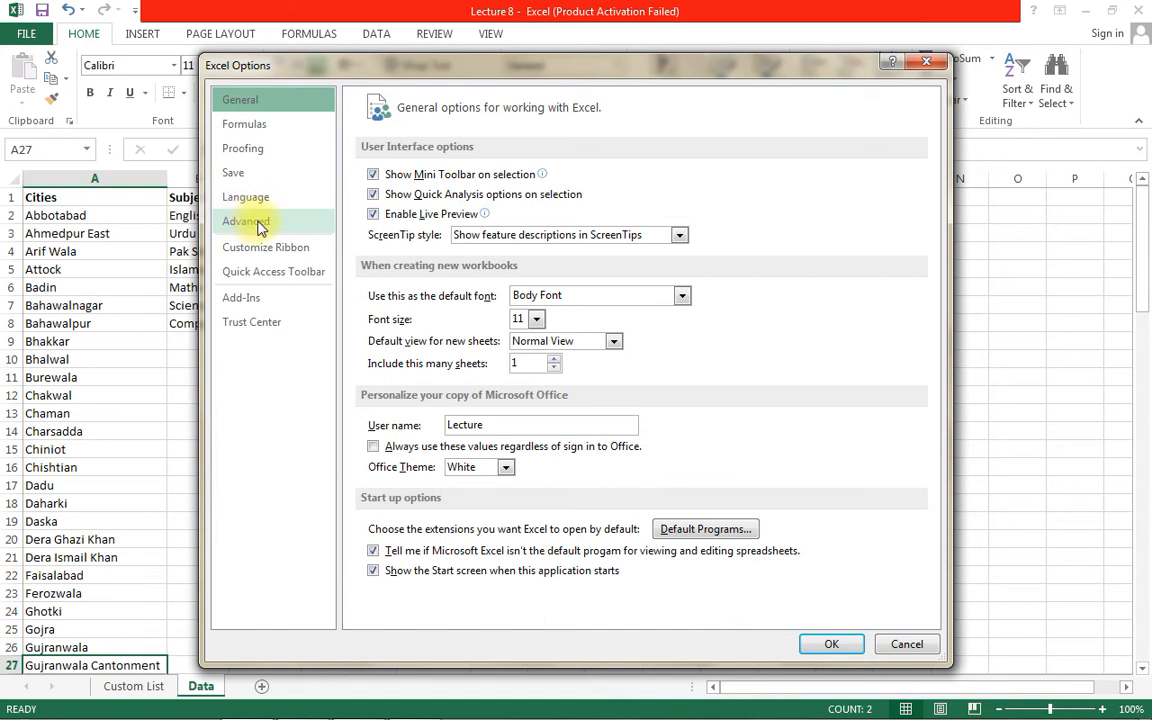
left_click(258, 225)
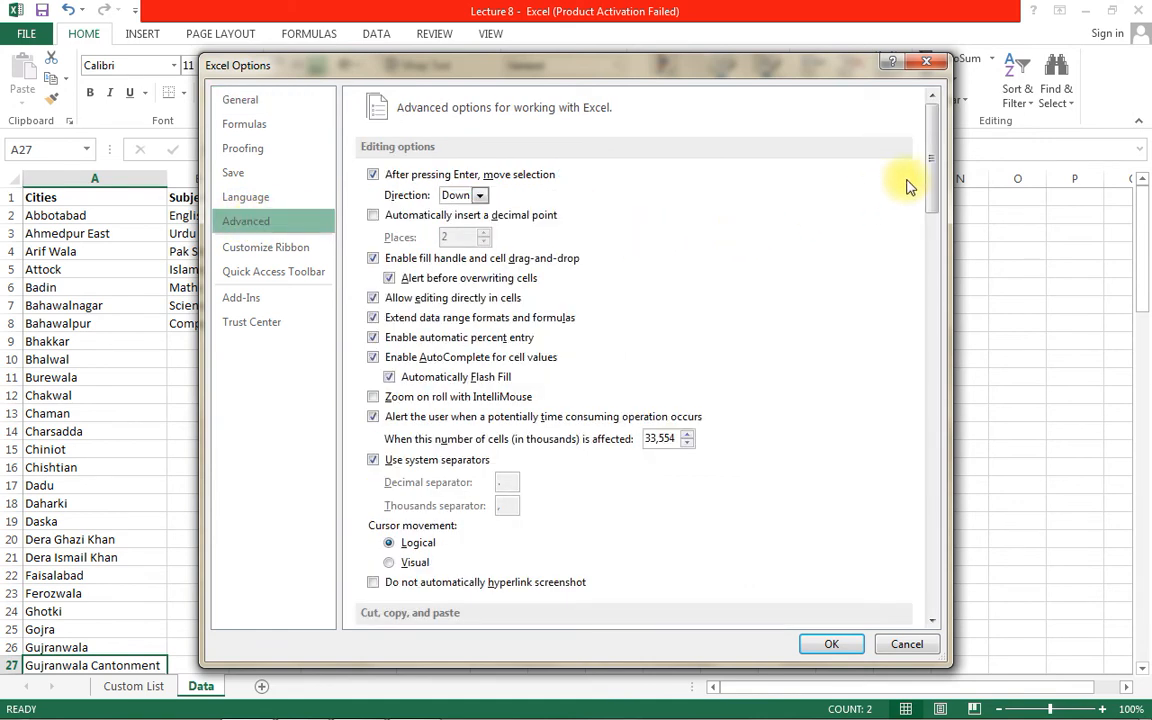
left_click_drag(931, 188, 828, 506)
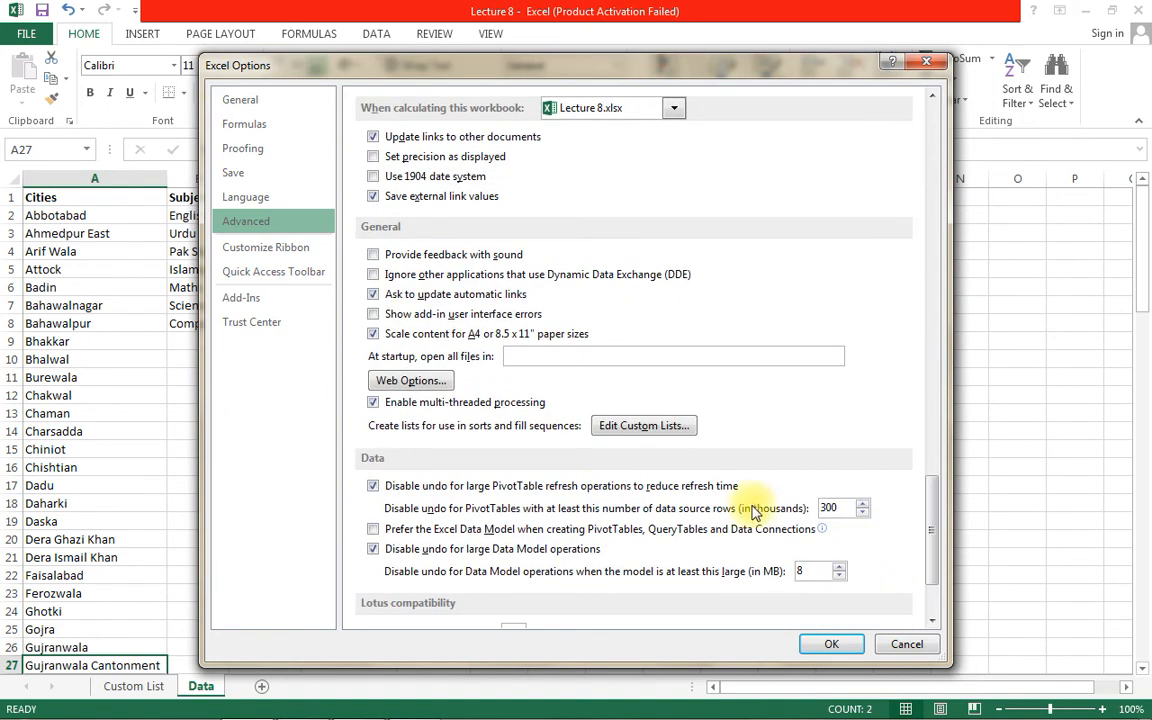
left_click(647, 428)
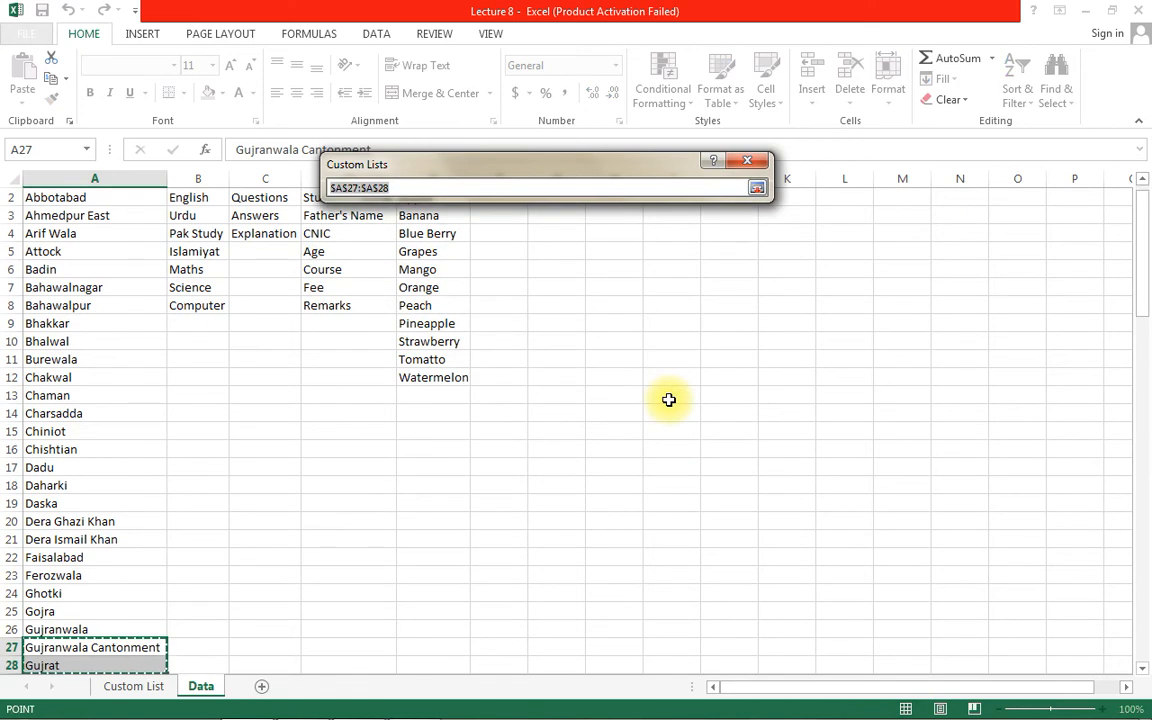
Step: Import the fruit names in E2:E12 of the Data sheet as a custom list and confirm both dialogs
left_click_drag(458, 170, 698, 275)
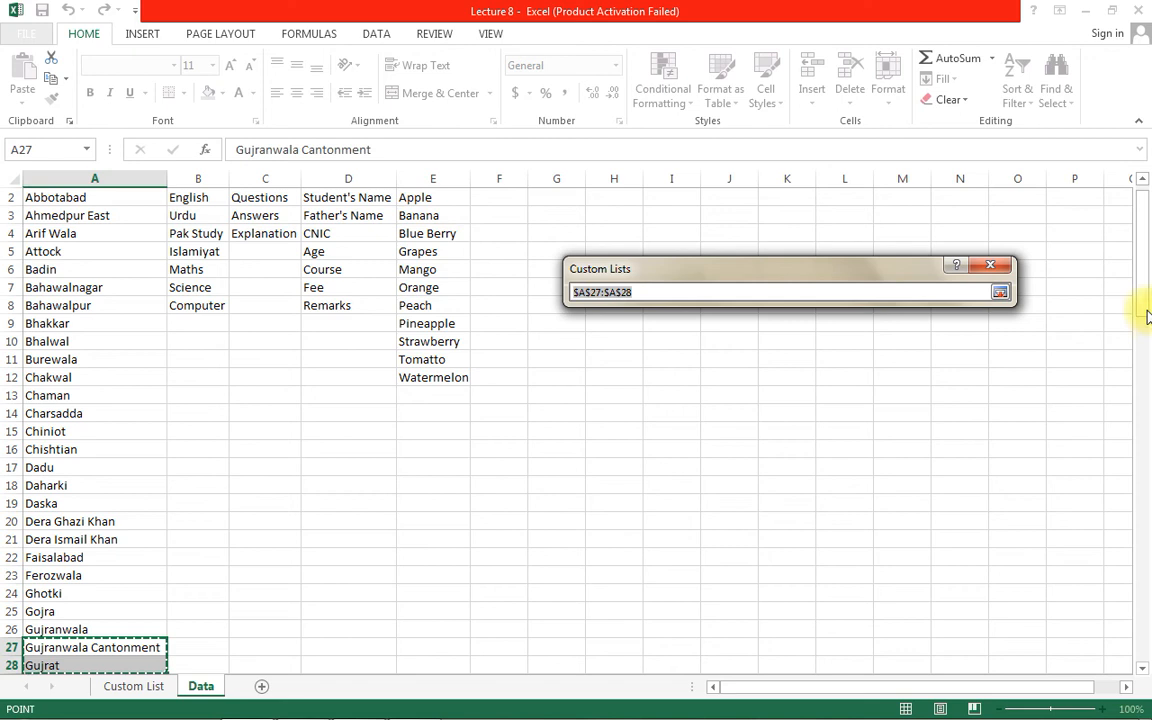
left_click(419, 201)
left_click_drag(419, 201, 439, 373)
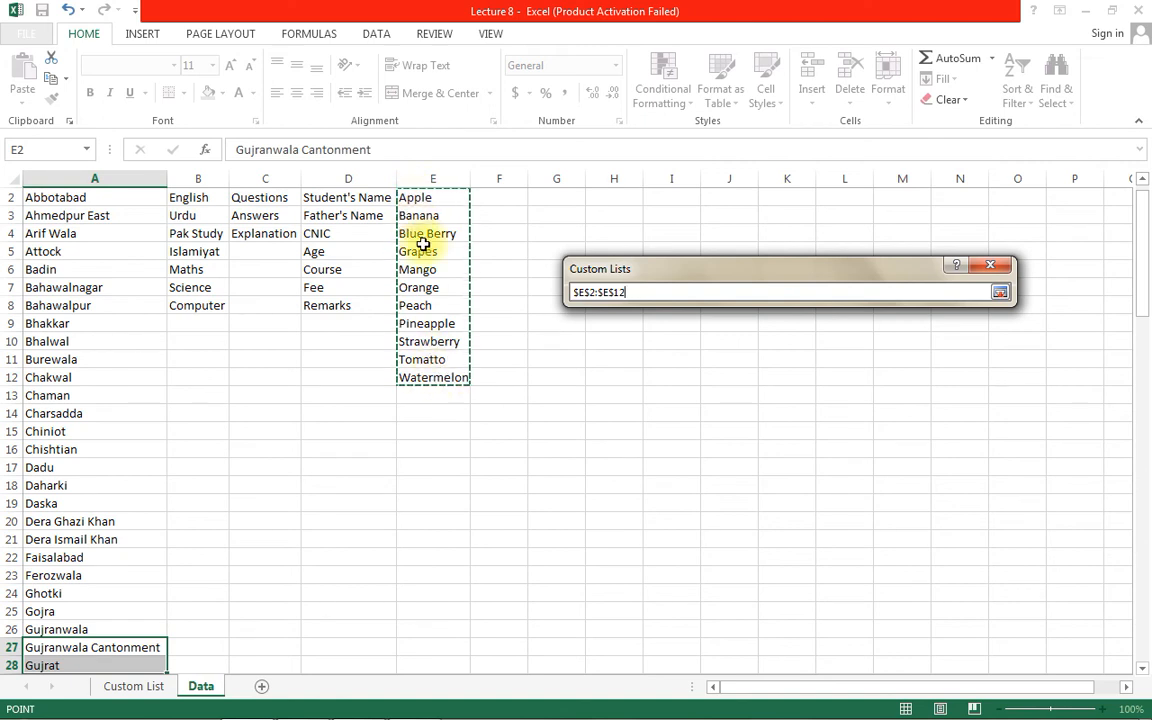
left_click(1001, 293)
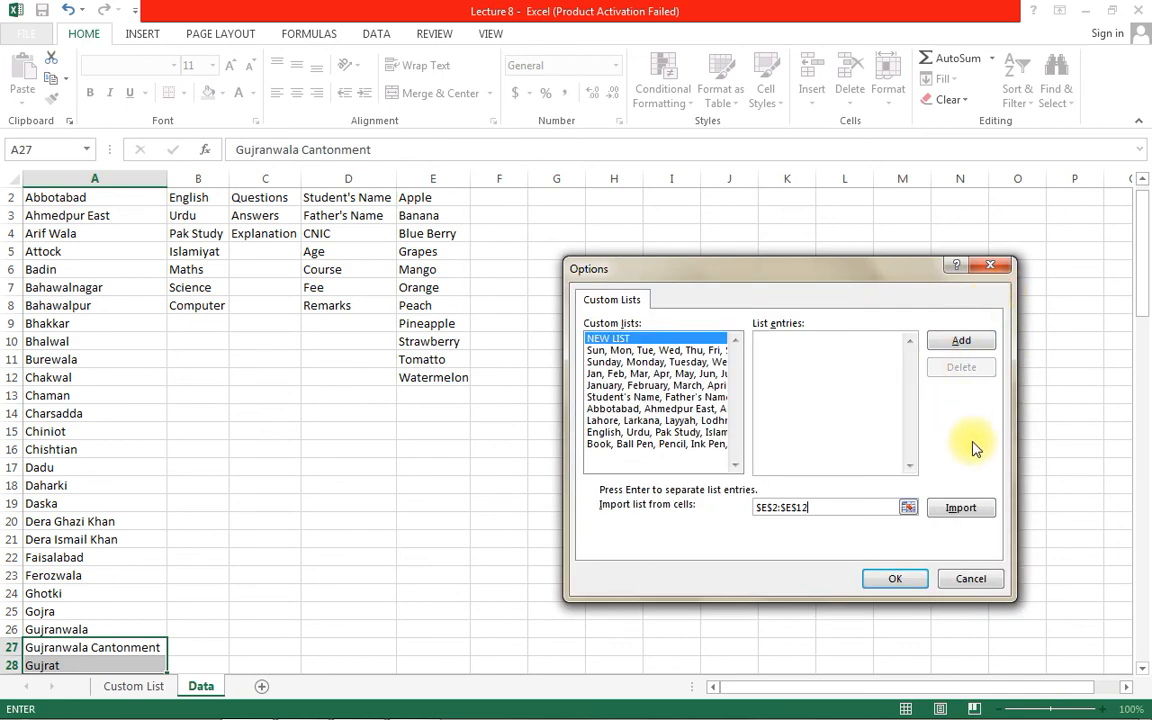
left_click(962, 508)
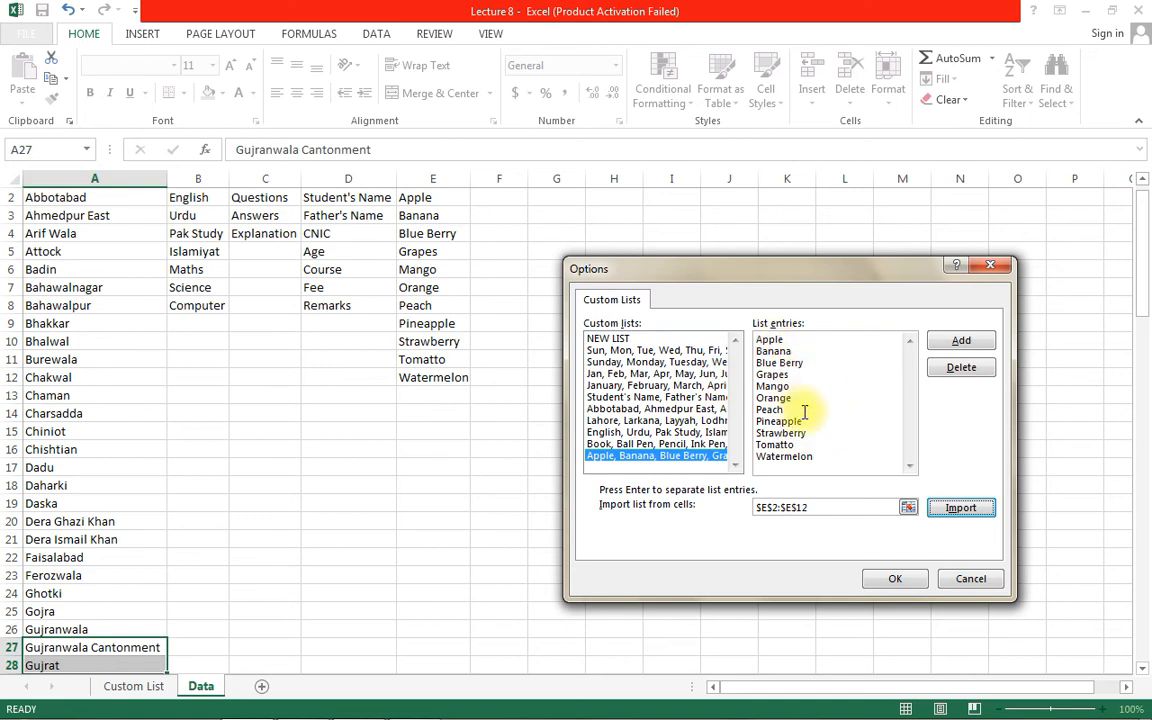
left_click(884, 580)
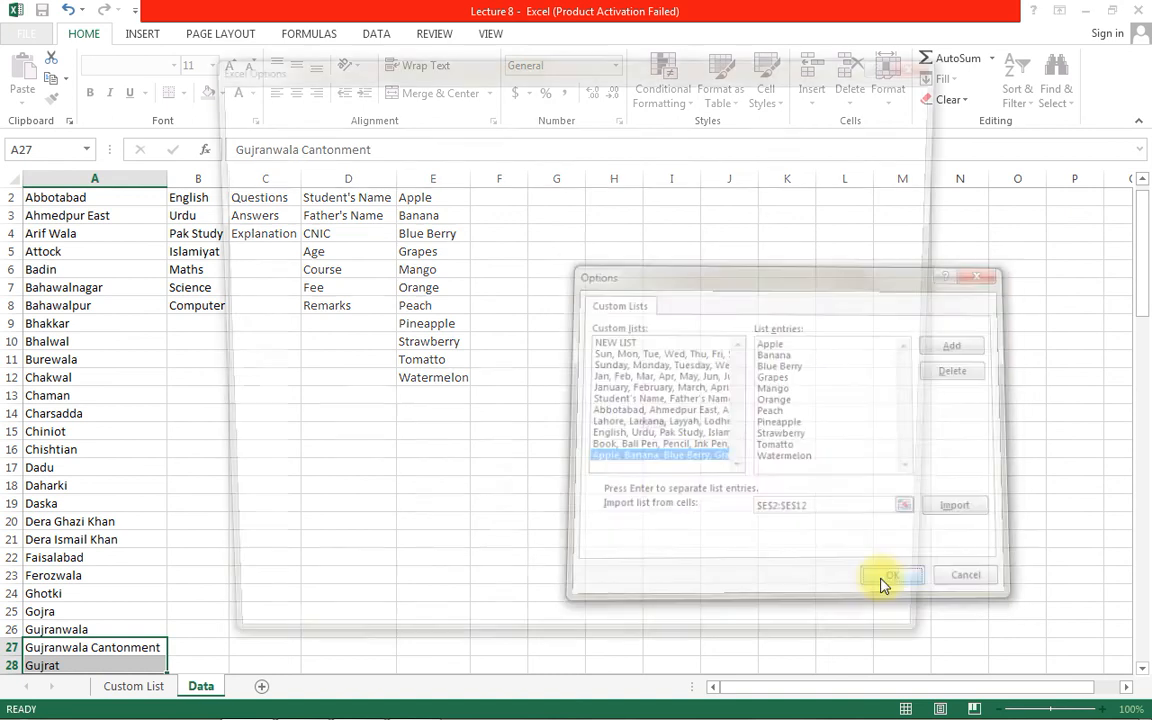
left_click(848, 645)
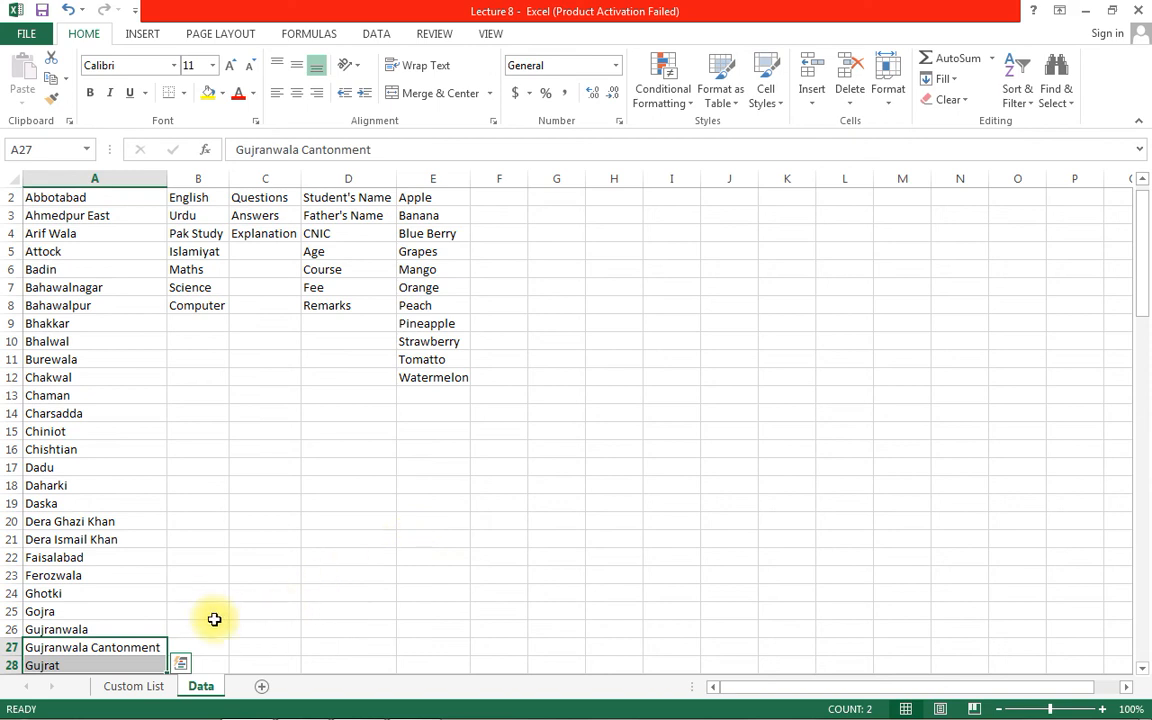
Step: On the Custom List sheet, enter Apple in K3 and auto fill the fruit list down to K12
left_click(140, 687)
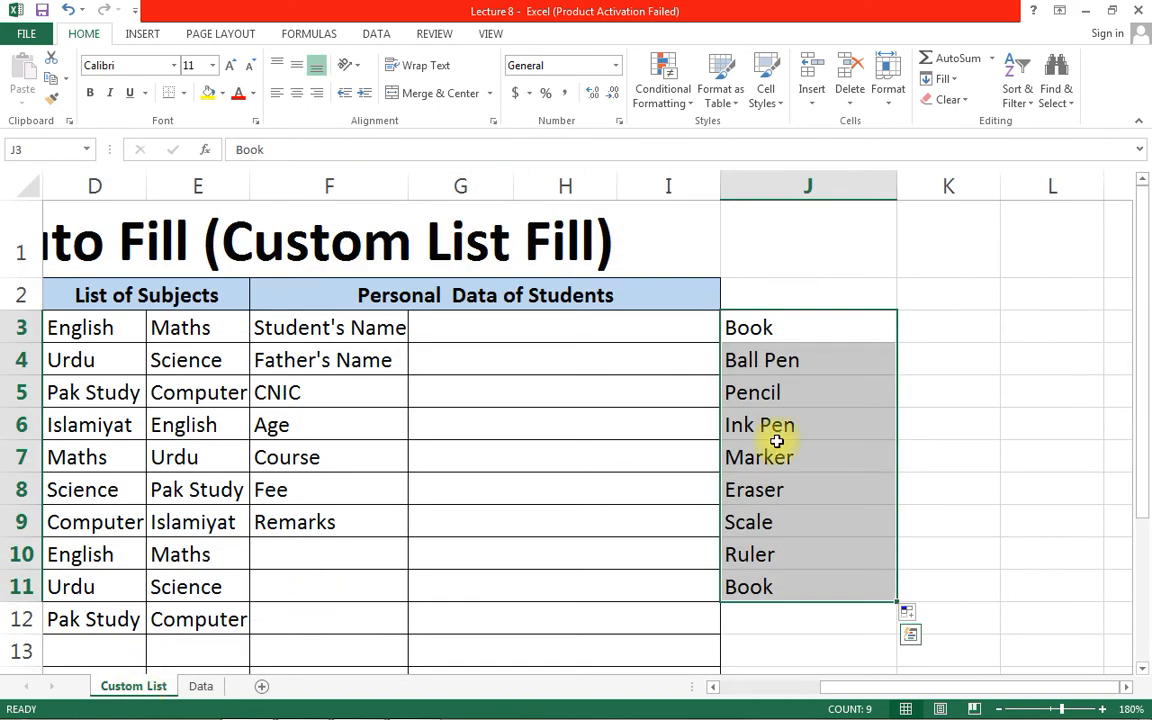
left_click(920, 318)
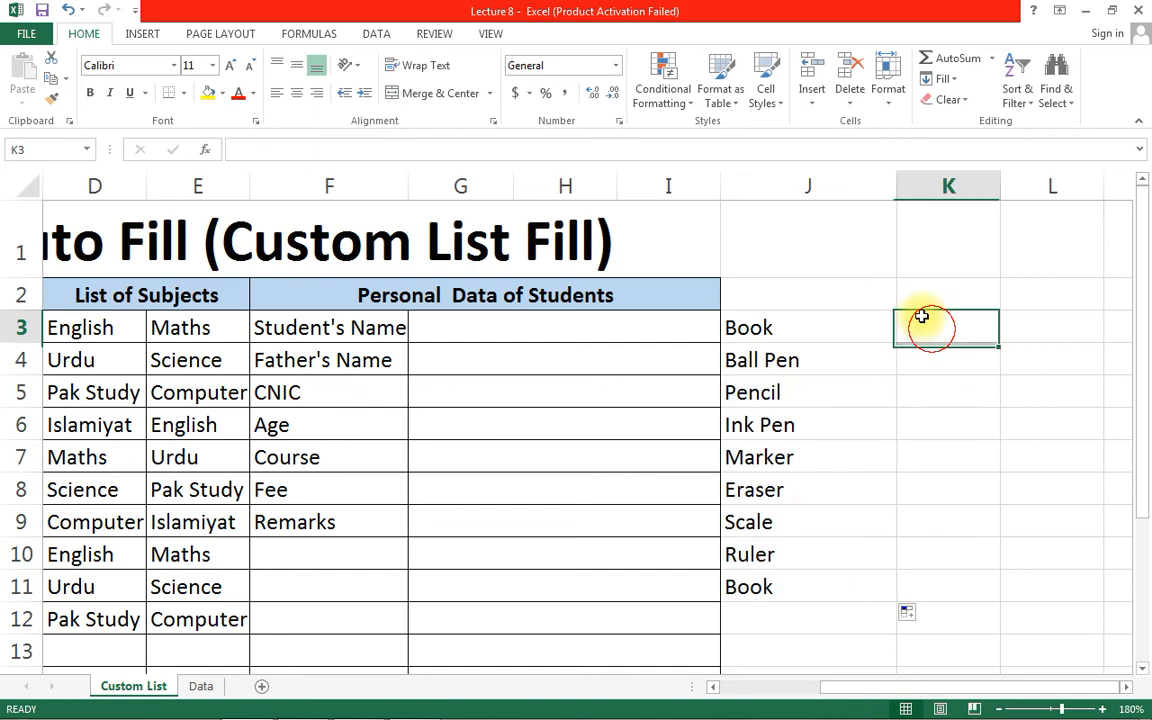
type("Apple")
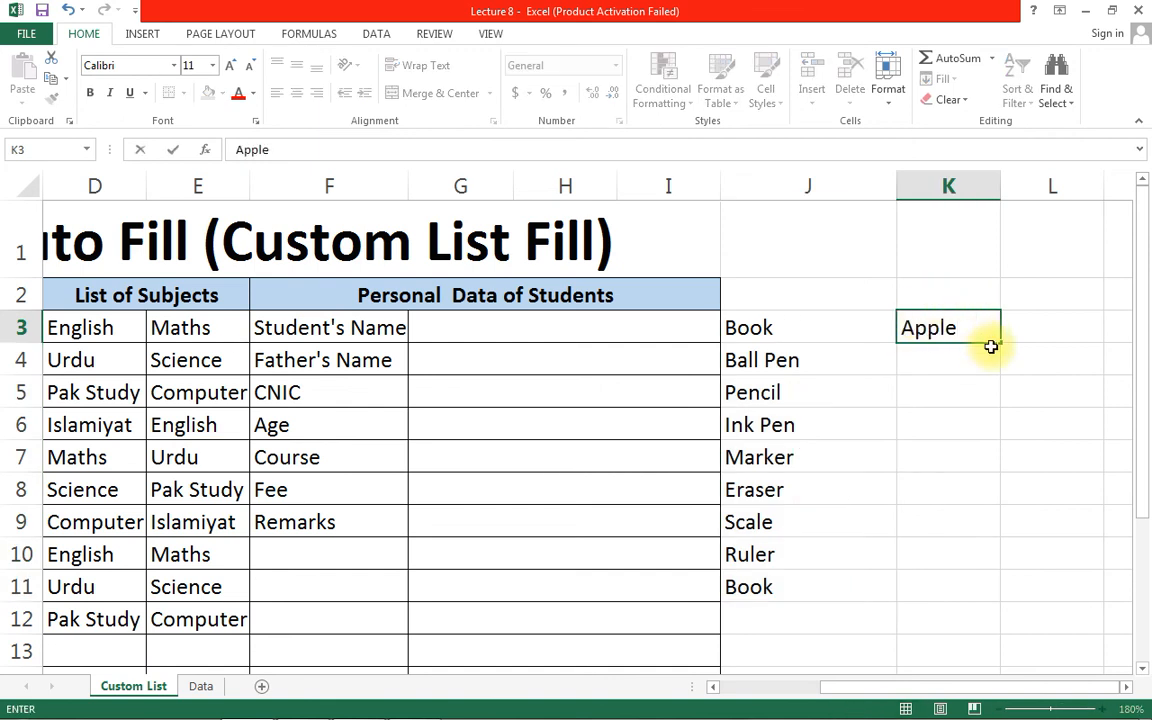
left_click_drag(1002, 345, 993, 635)
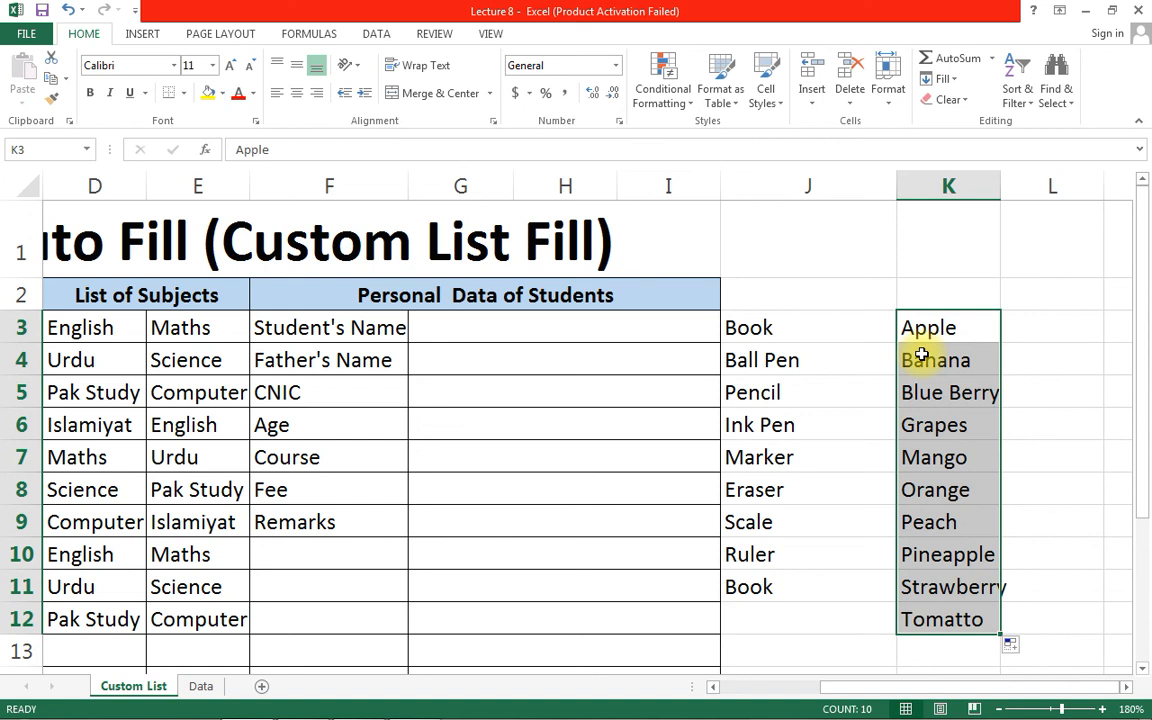
Step: Reopen the Custom Lists editor from Excel's advanced options and move its dialog clear of the filled fruit column
left_click(27, 33)
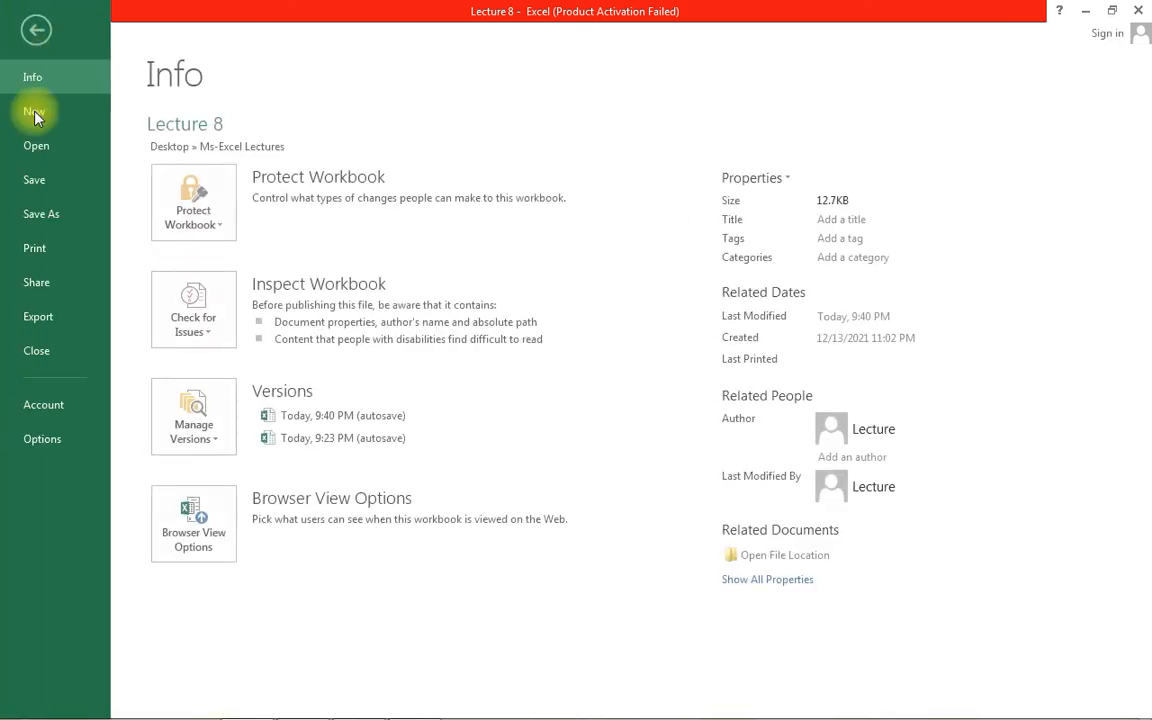
left_click(40, 441)
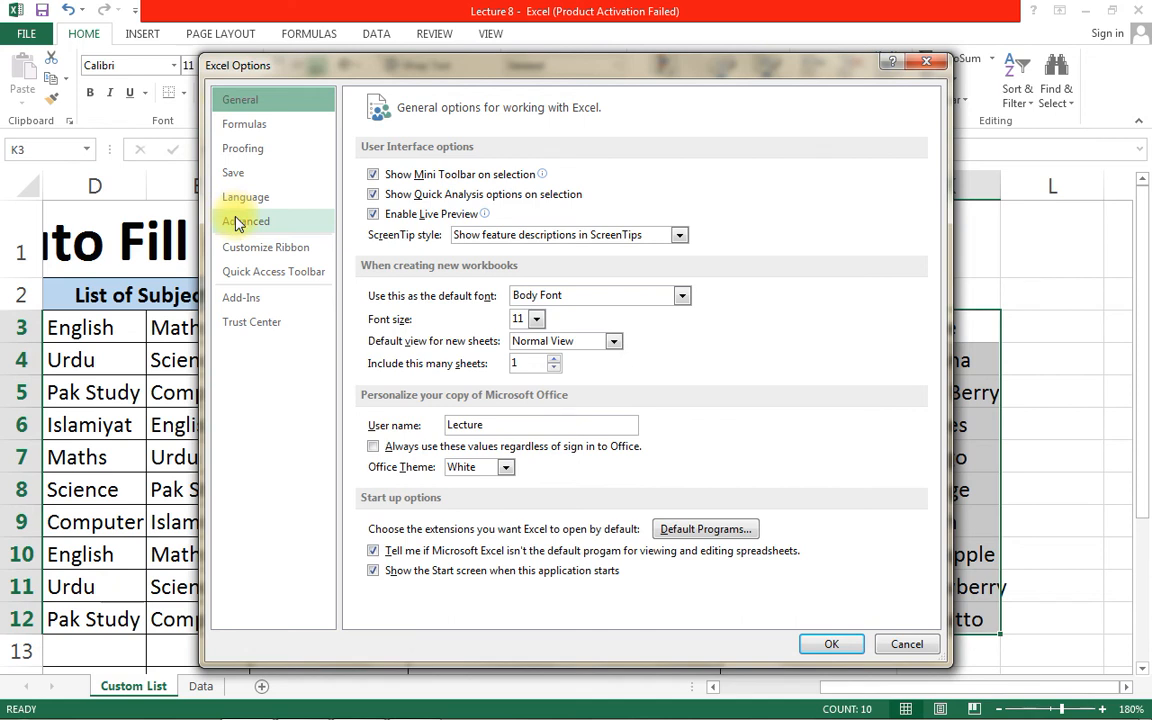
left_click(240, 221)
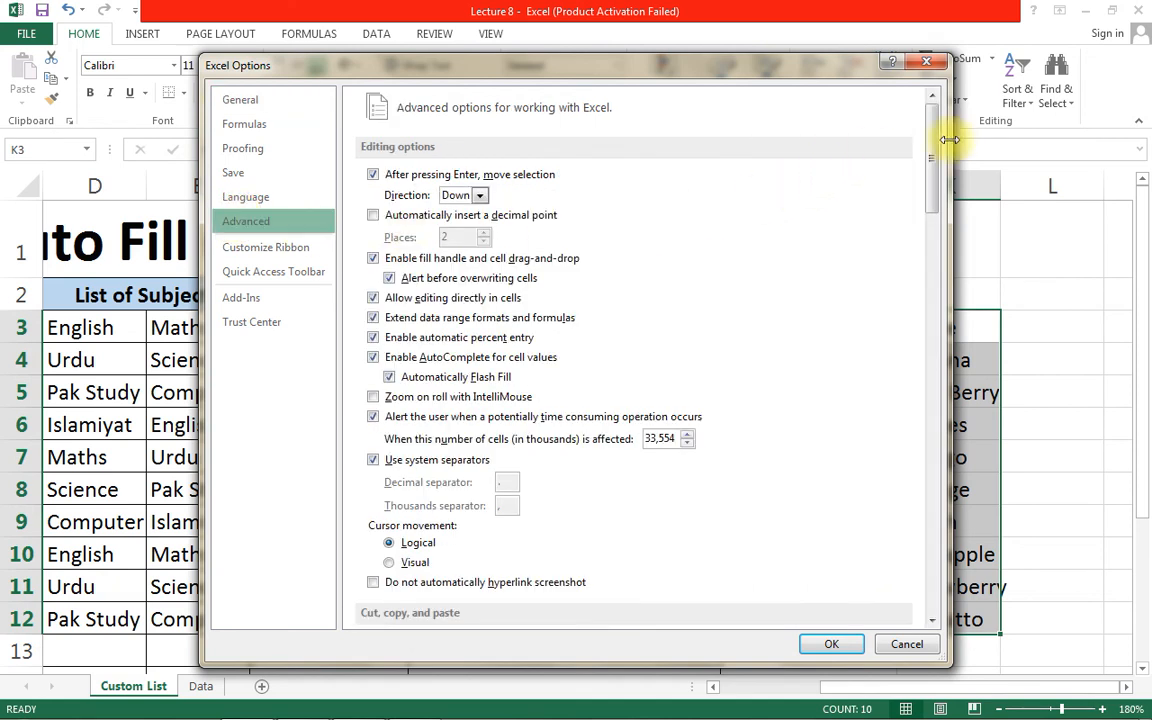
left_click_drag(930, 146, 926, 543)
left_click(644, 365)
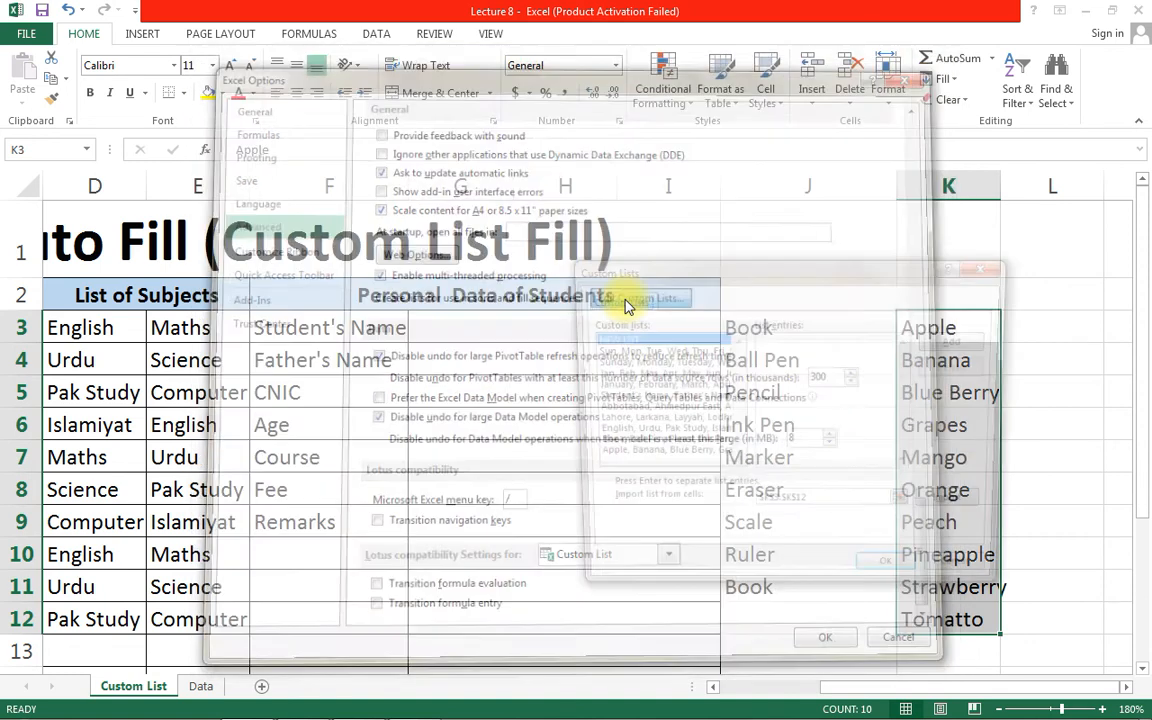
left_click_drag(762, 271, 567, 155)
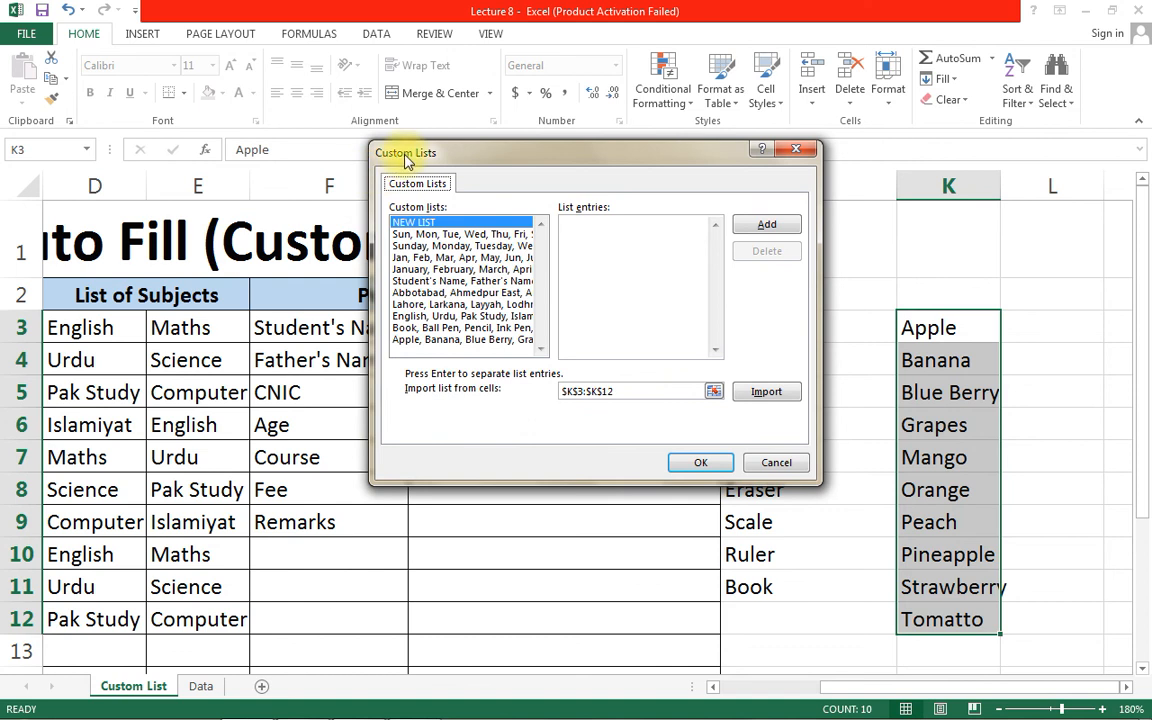
Step: Delete the custom list starting with Apple, Banana, Blue Berry and confirm both the Custom Lists and Excel Options dialogs
left_click(486, 340)
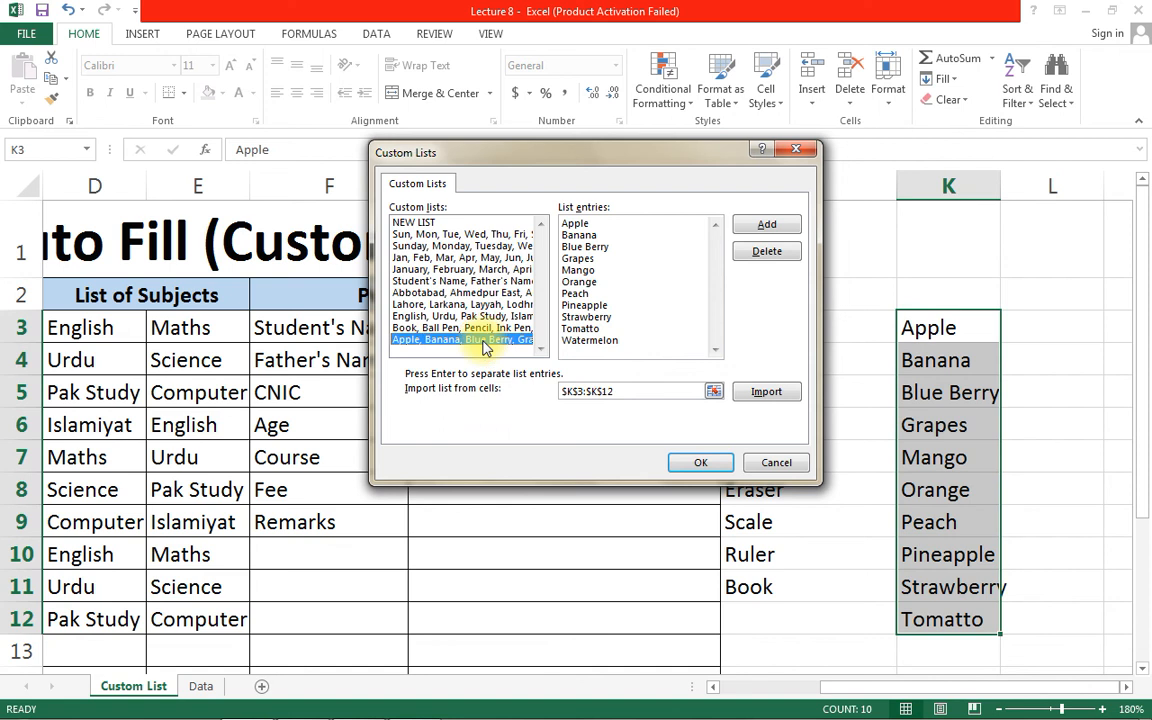
left_click(766, 251)
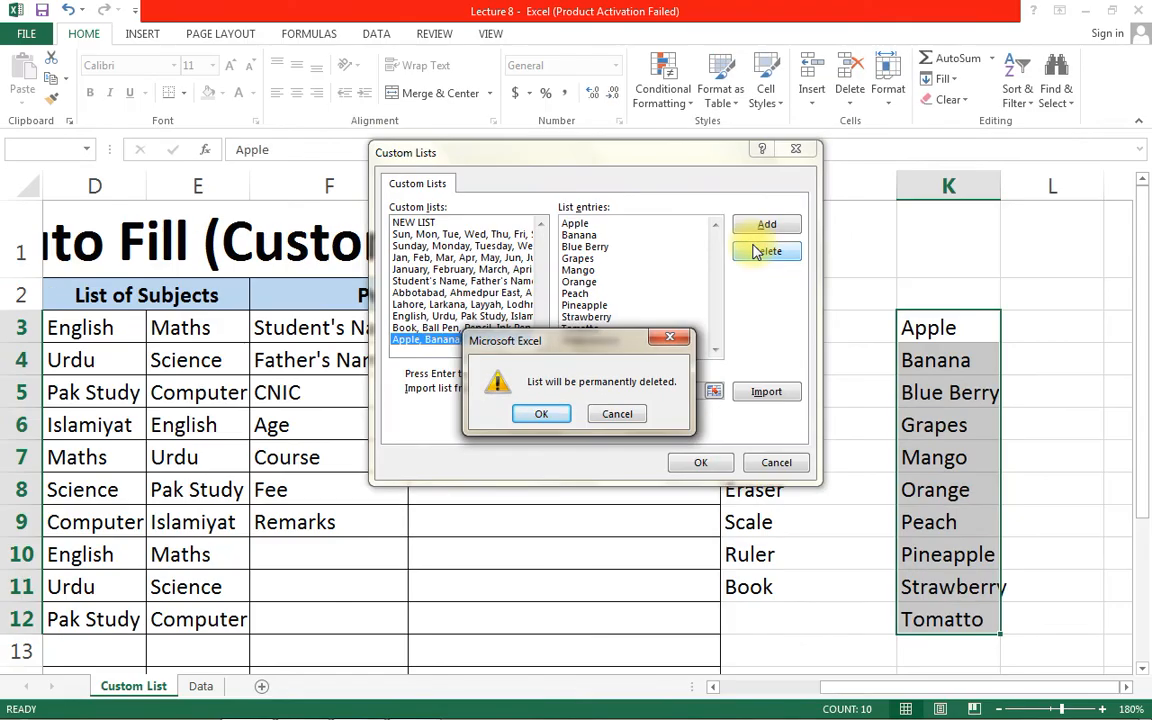
left_click(545, 413)
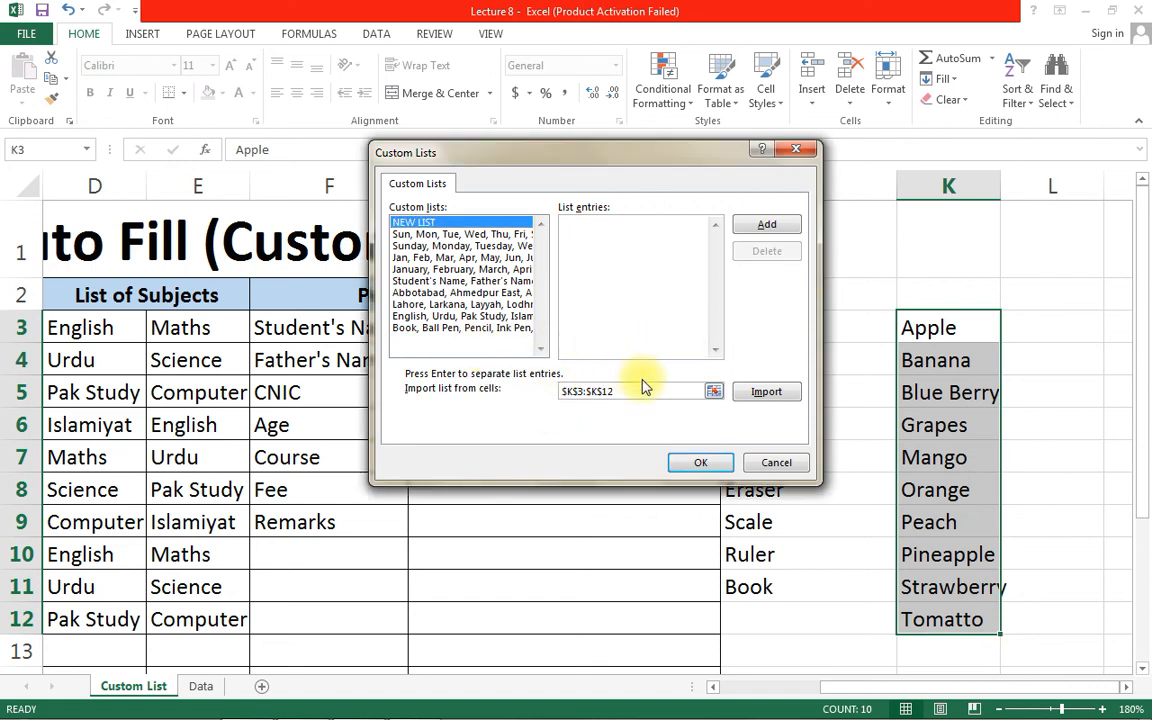
left_click(700, 462)
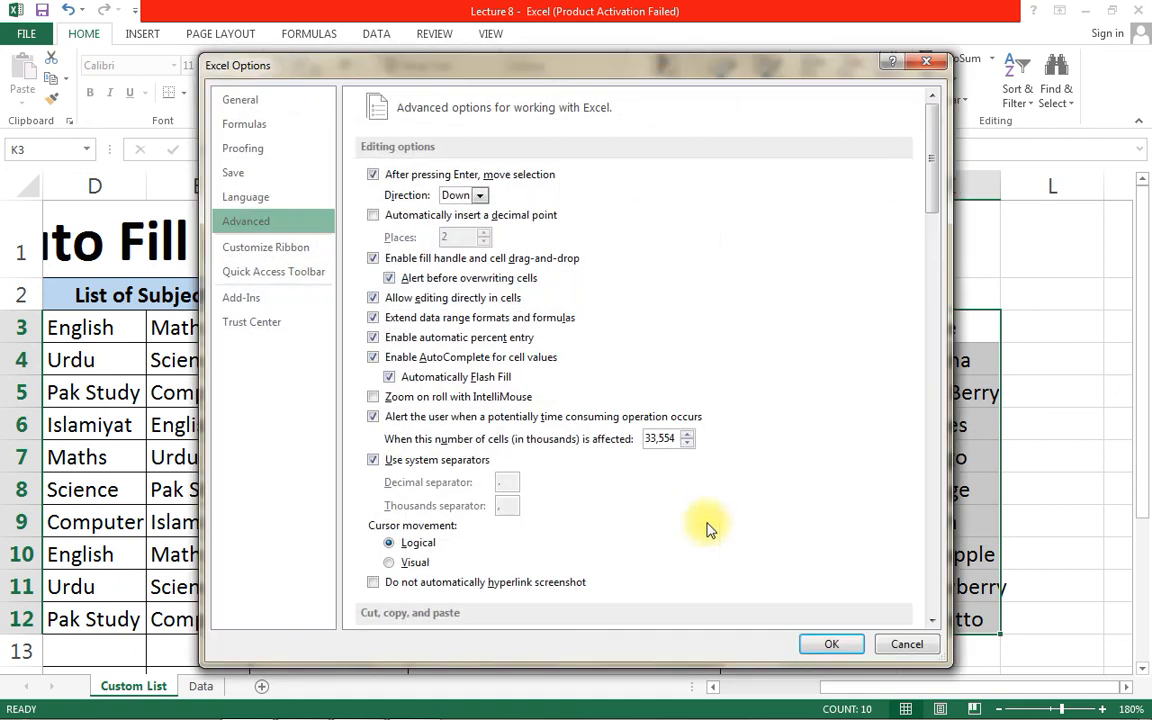
left_click(829, 643)
left_click(803, 394)
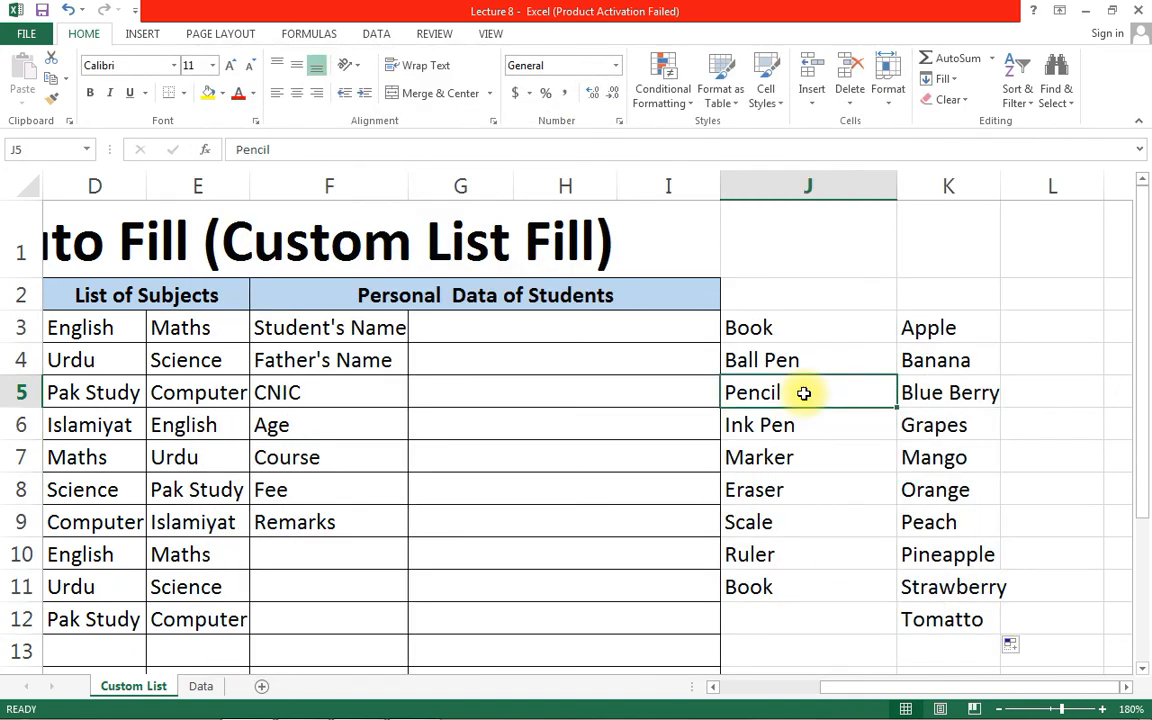